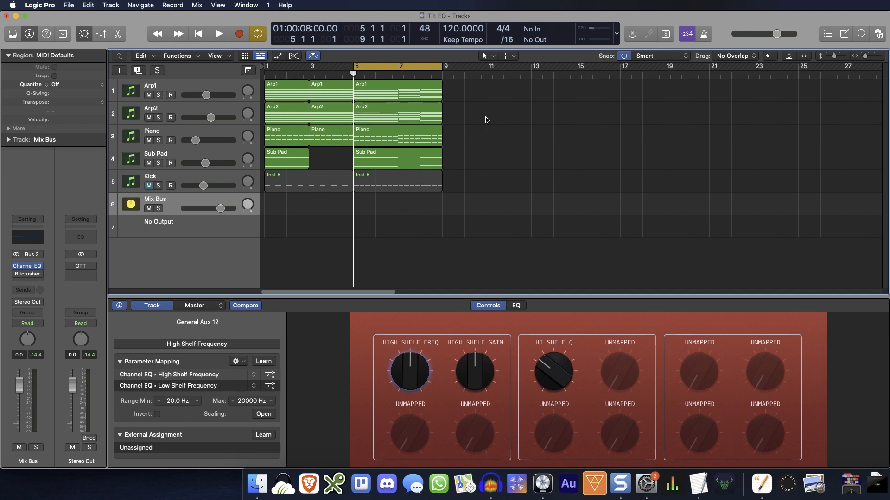
Start playback and open the Mix Bus Channel EQ, placing its window clear of the Smart Controls
key("space")
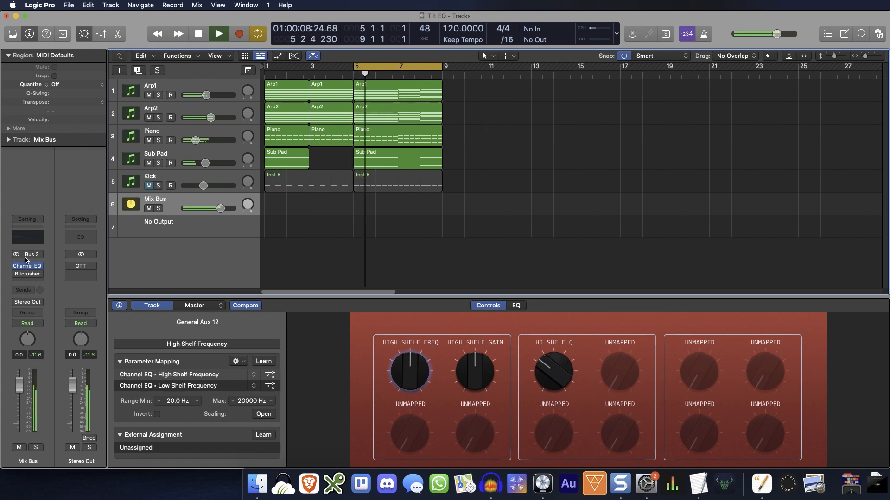
left_click(26, 241)
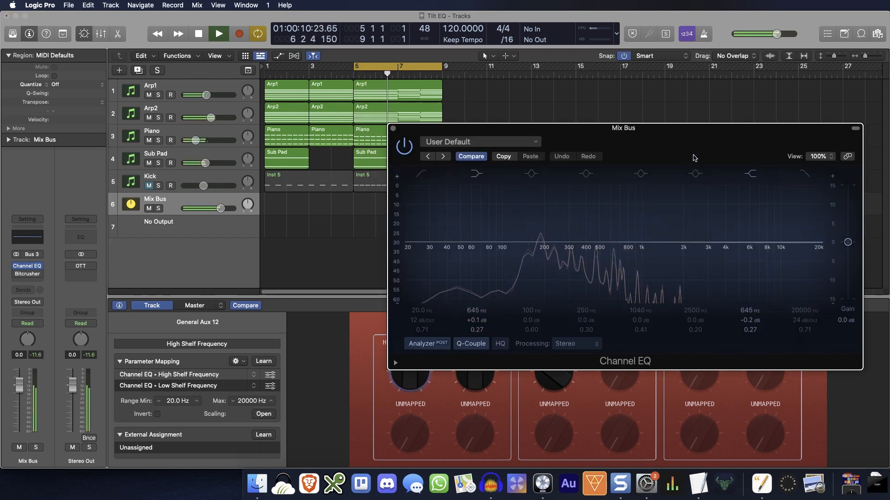
left_click_drag(693, 137, 695, 64)
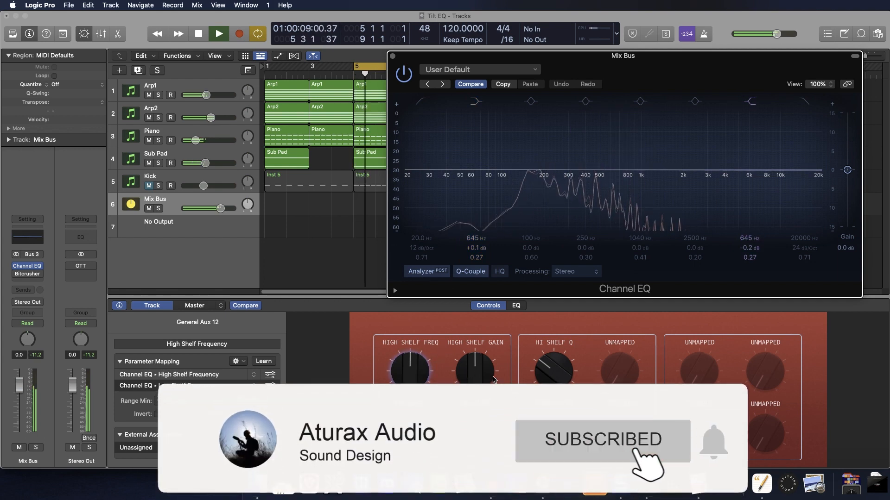
Tilt the Mix Bus EQ with the Smart Controls, setting High Shelf Gain to +3.2 dB and High Shelf Freq to 1160 Hz
left_click(477, 376)
left_click_drag(481, 375, 483, 367)
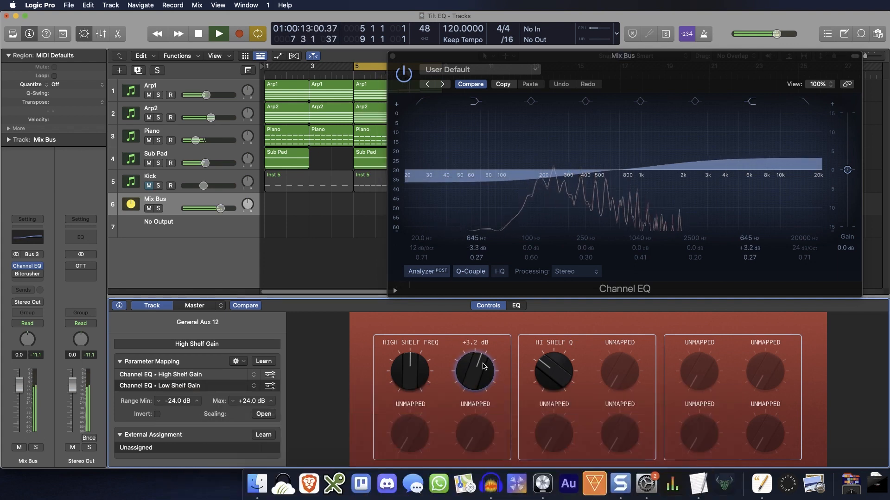
left_click(422, 376)
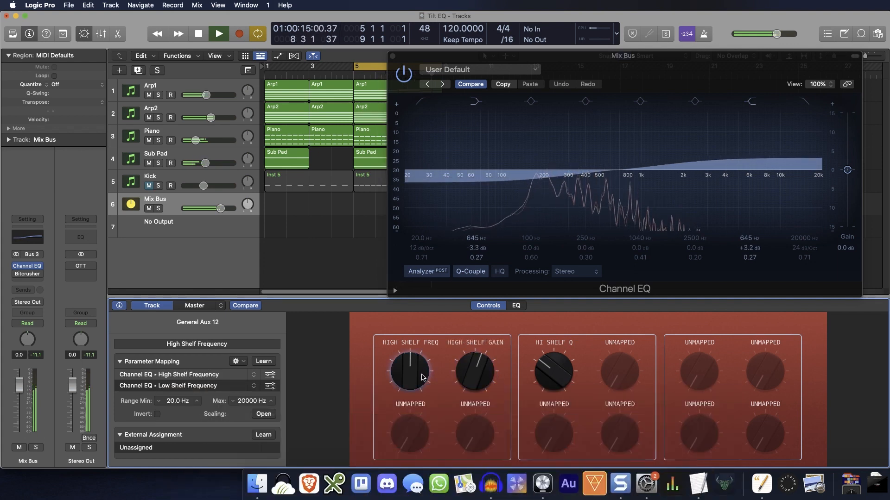
left_click_drag(414, 379, 417, 370)
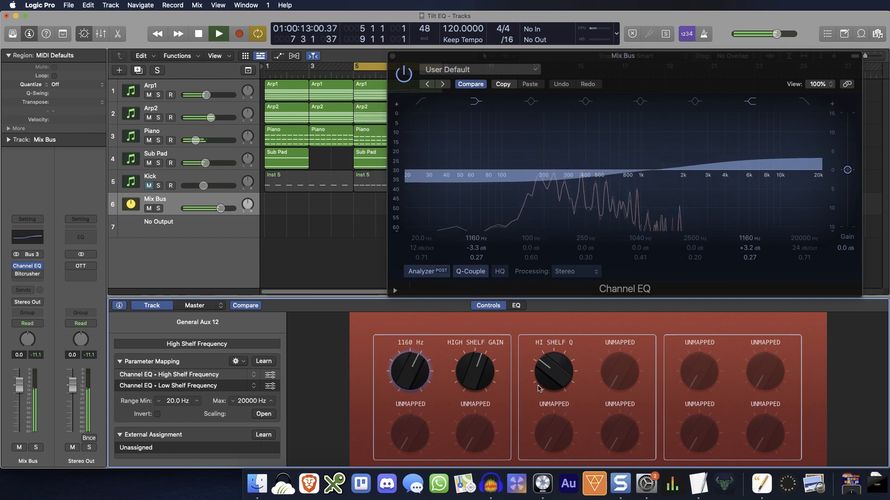
left_click(476, 380)
mouse_move(477, 378)
left_mouse_down()
mouse_move(477, 362)
mouse_move(477, 376)
left_mouse_up()
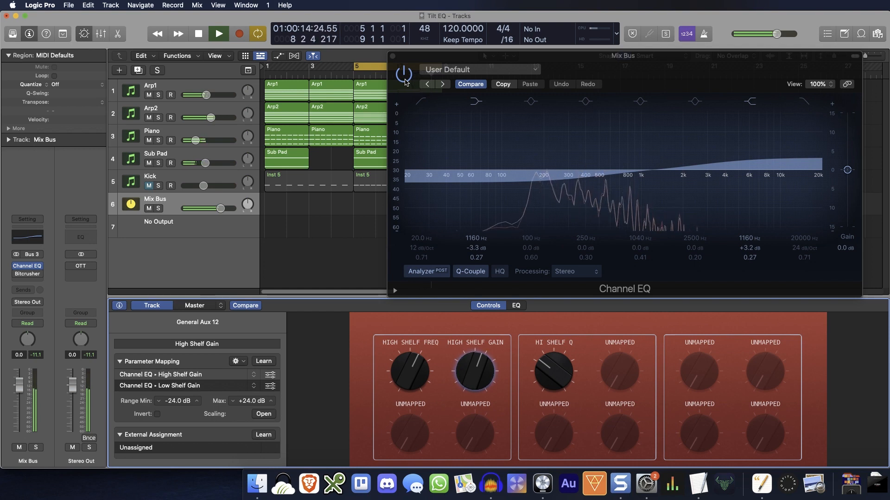
Bypass and re-enable the Mix Bus Channel EQ repeatedly to compare the sound with and without the tilt
left_click(403, 74)
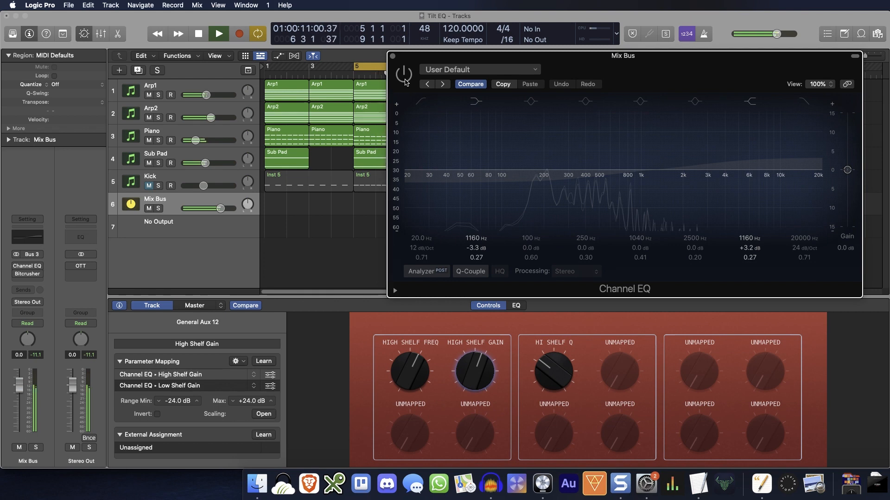
left_click(405, 81)
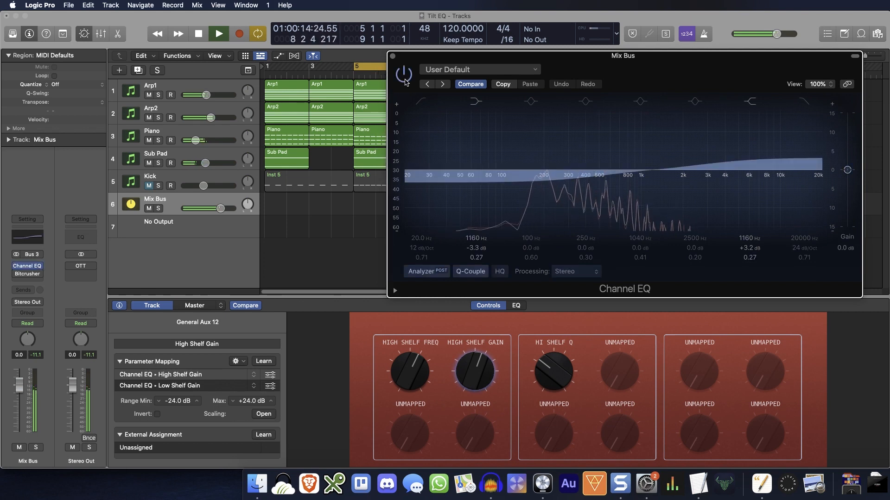
left_click(404, 81)
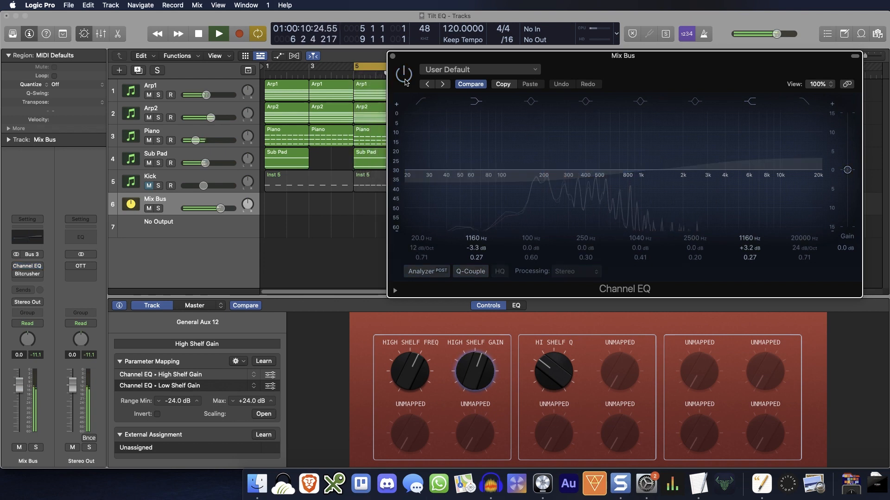
left_click(405, 82)
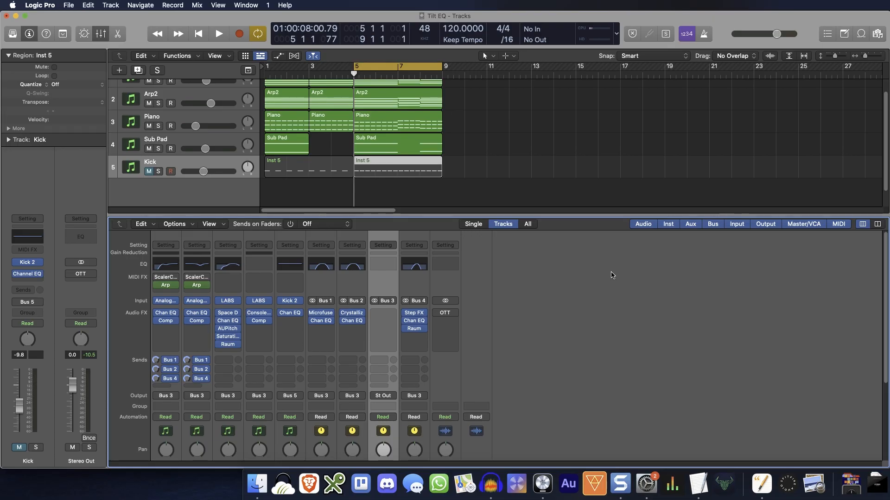
Create a track for the selected Mix Bus channel strip from the mixer
scroll(409, 353, "down", 5)
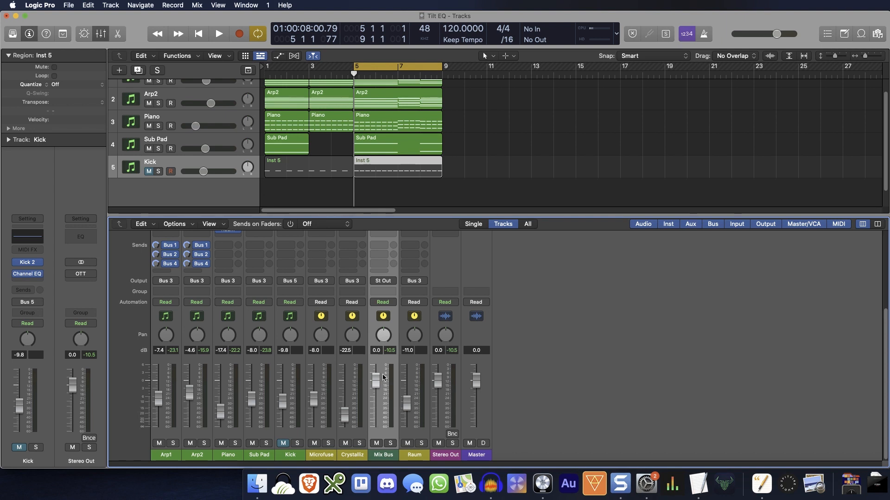
scroll(383, 378, "up", 2)
left_click(190, 225)
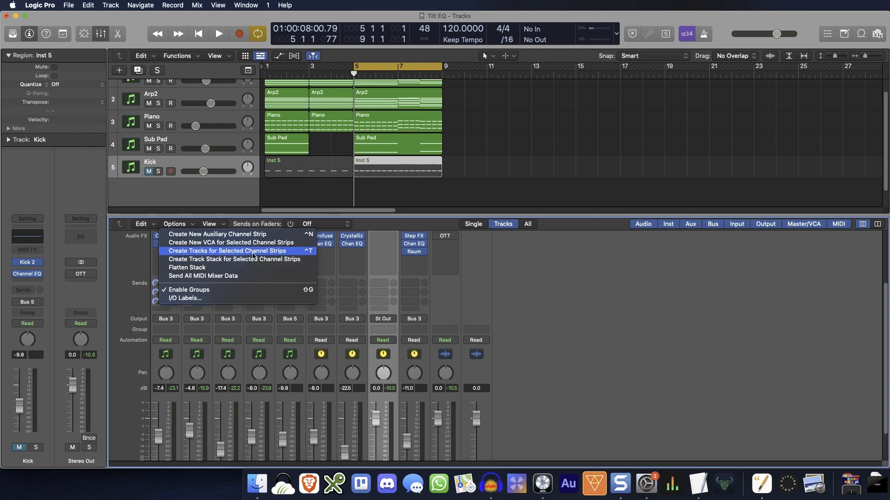
left_click(294, 255)
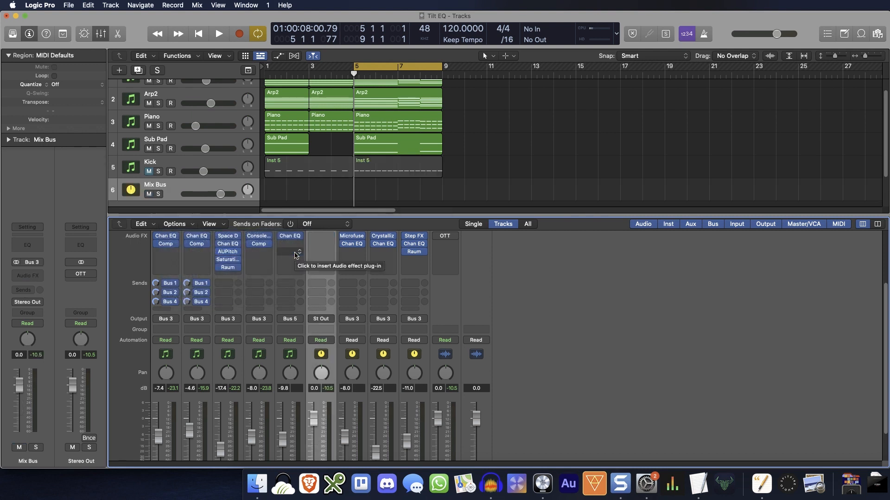
Insert a Channel EQ on the empty Mix Bus channel strip and move its window off the arrangement
scroll(354, 318, "up", 3)
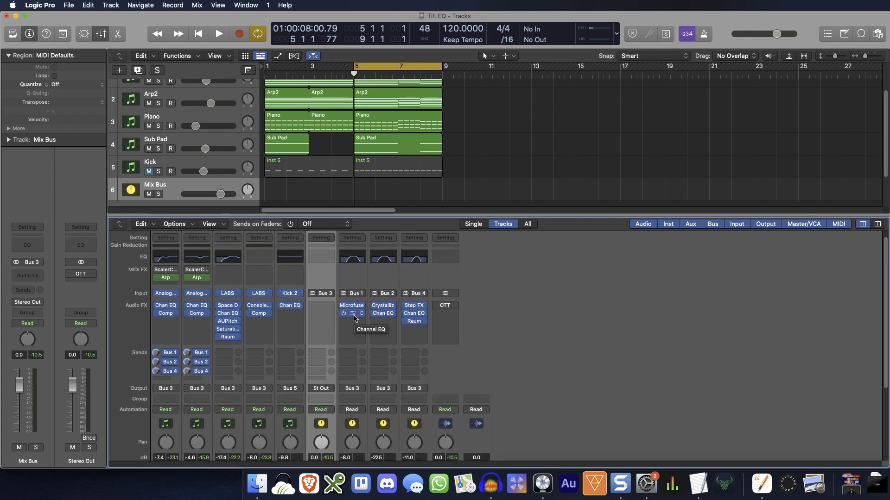
left_click(322, 306)
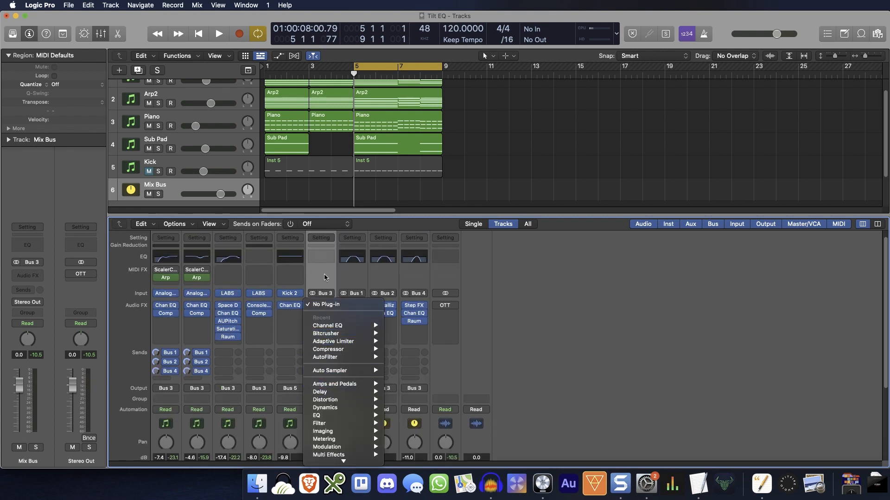
left_click(327, 325)
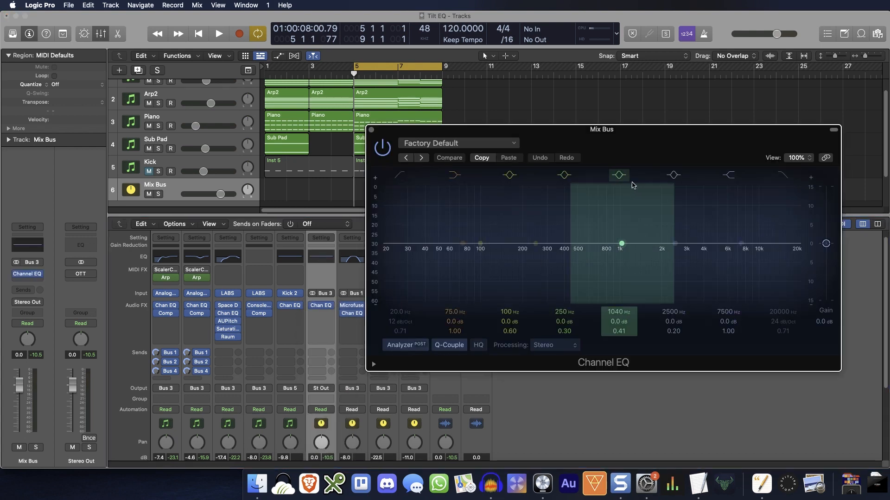
left_click_drag(634, 137, 655, 208)
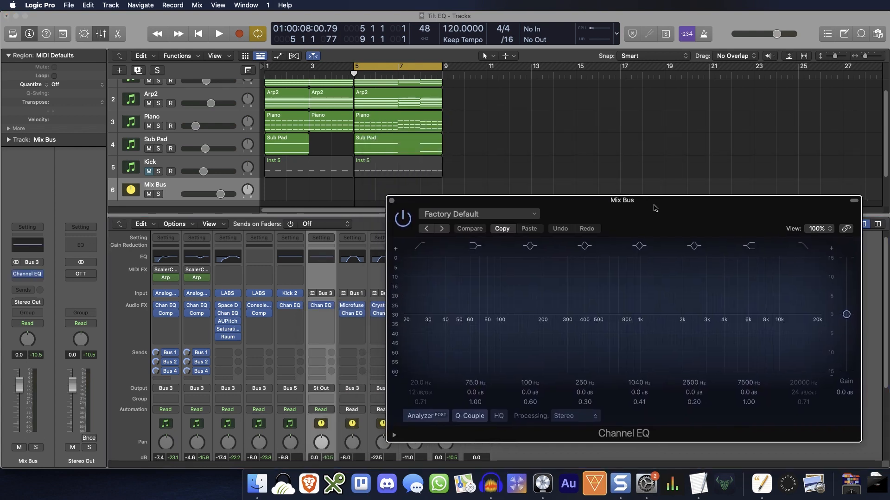
Turn off the four bell bands at 100, 250, 1040 and 2500 Hz in the Channel EQ, leaving only the shelves
left_click(529, 246)
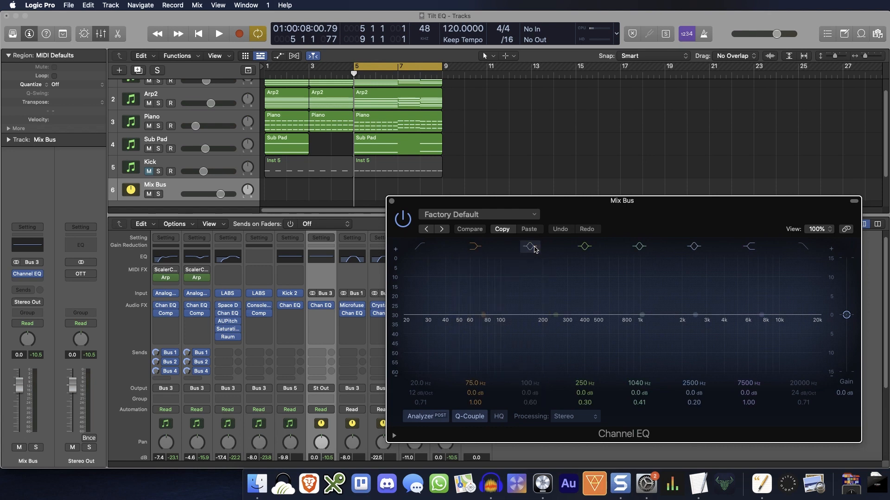
left_click(579, 248)
left_click(639, 246)
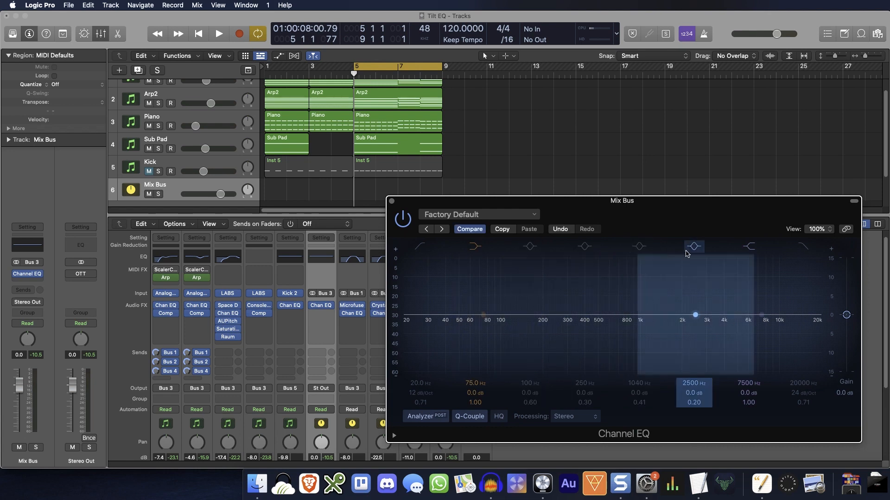
left_click(693, 246)
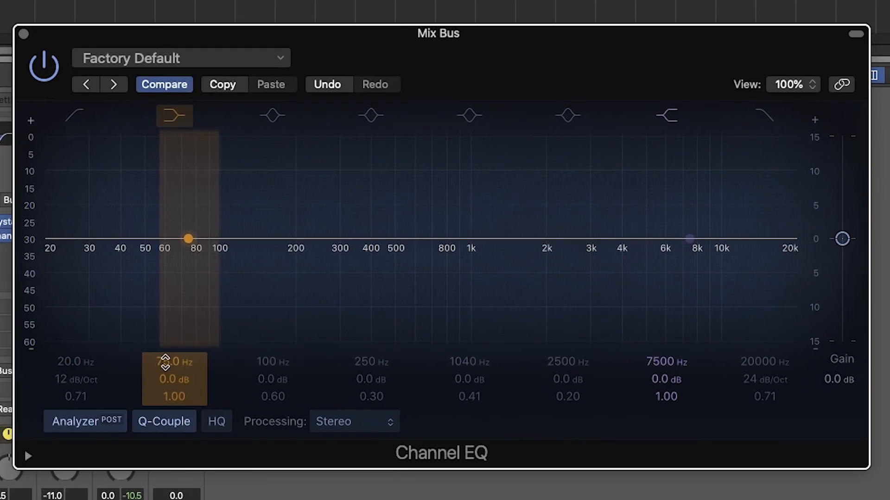
Set both the low shelf and high shelf frequencies of the Channel EQ to 1000 Hz
double_click(165, 361)
type("1000")
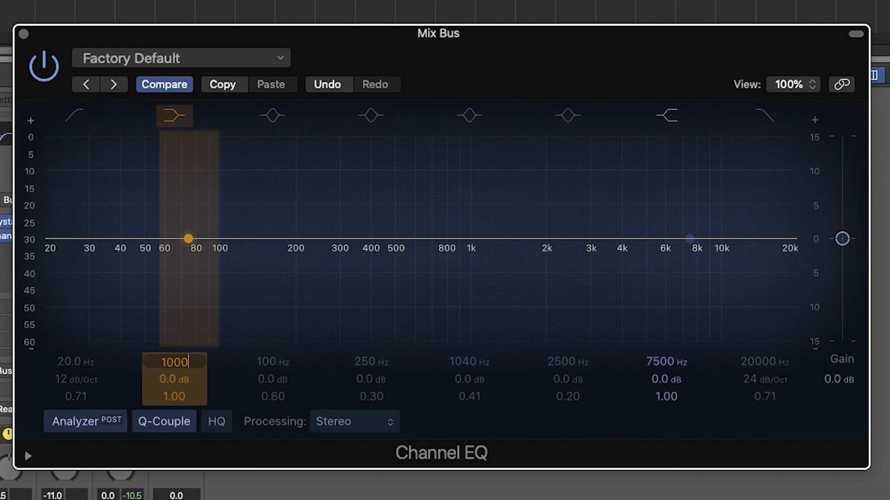
key("Return")
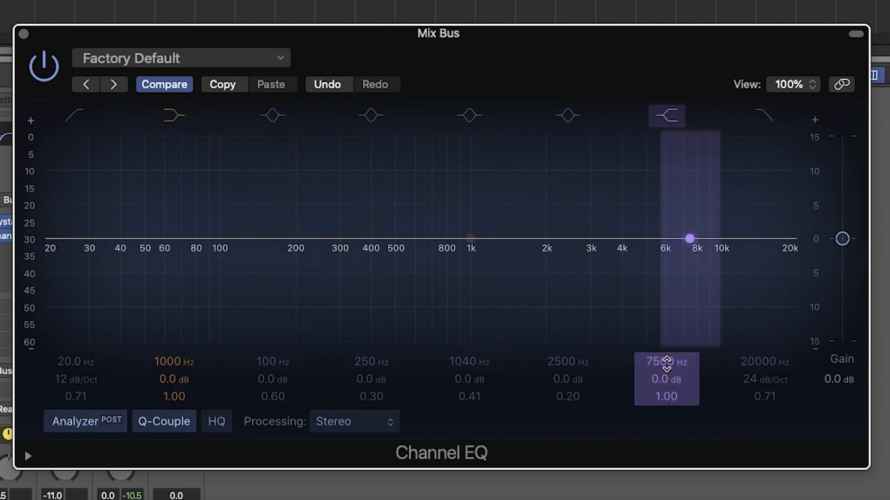
double_click(666, 362)
type("1000")
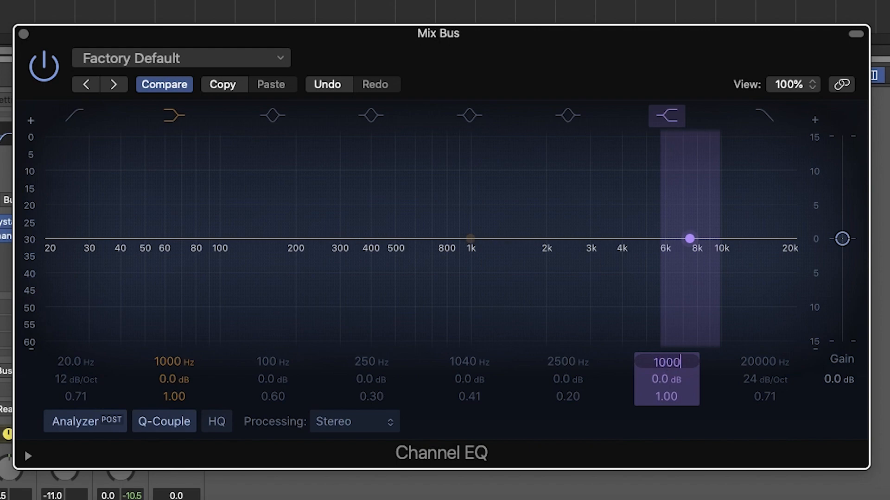
key("Return")
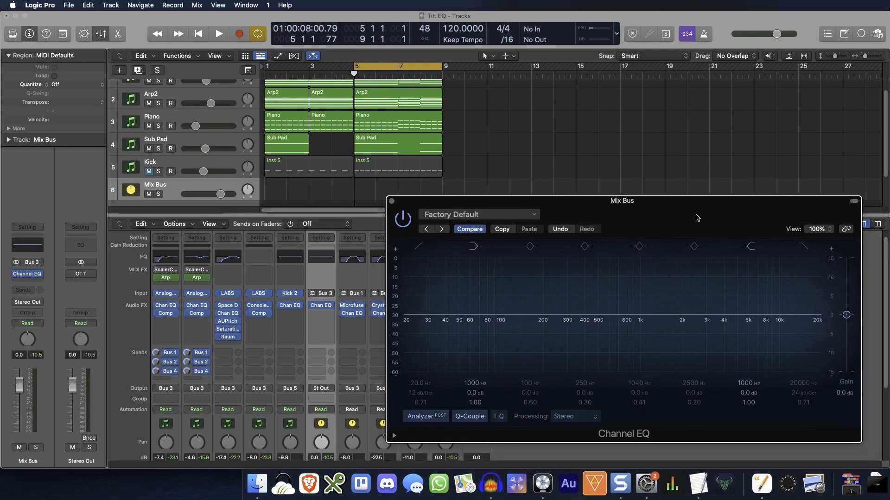
Open the Smart Controls for the Mix Bus and show the Controls view, keeping the Channel EQ window clear of it
left_click_drag(695, 214, 705, 87)
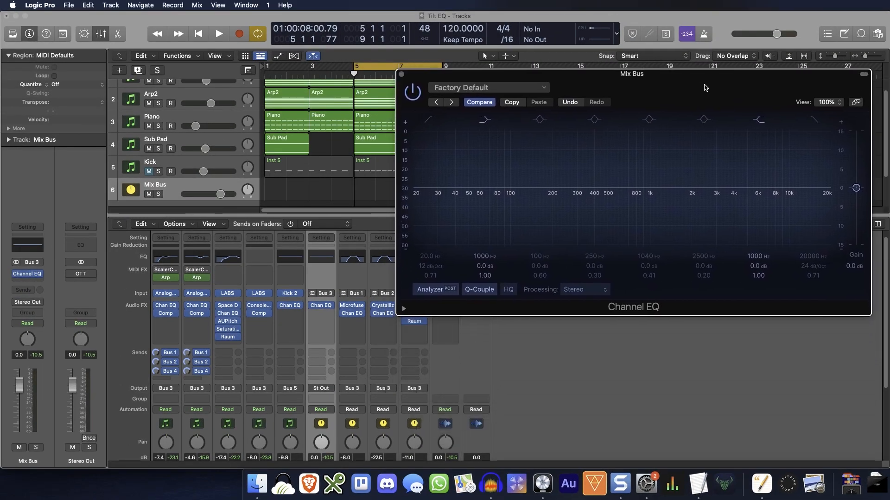
key("b")
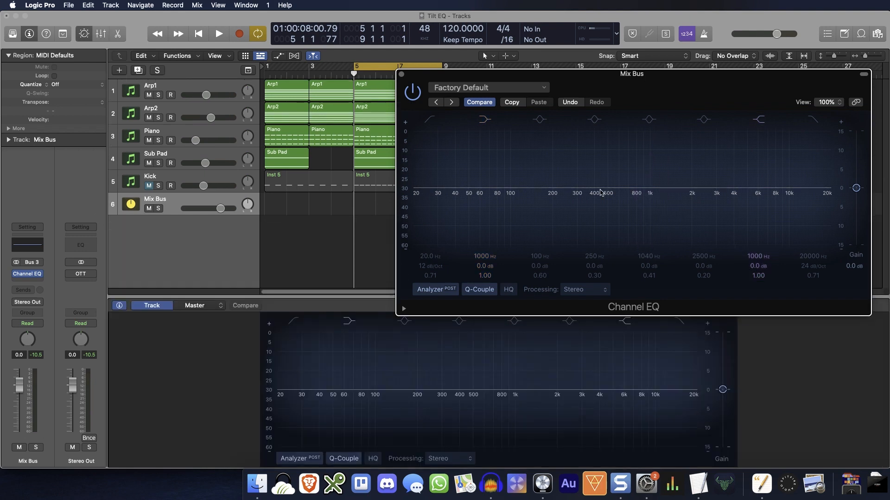
left_click_drag(781, 103, 728, 71)
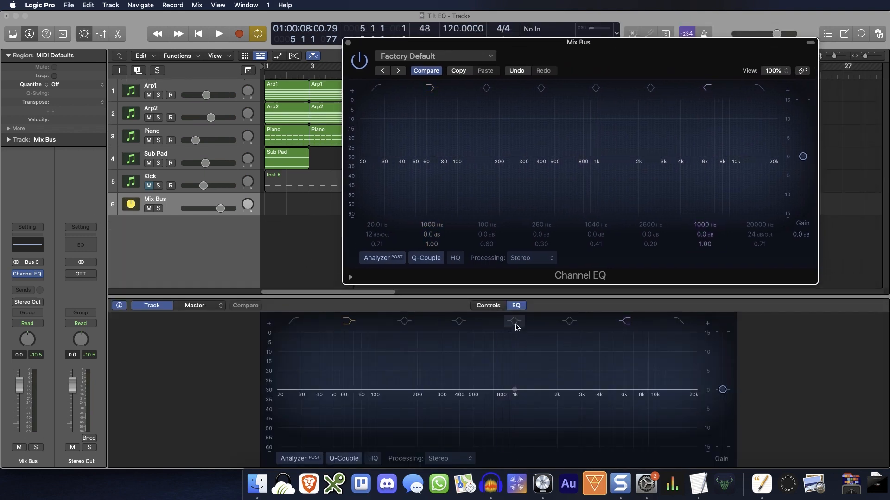
left_click(490, 305)
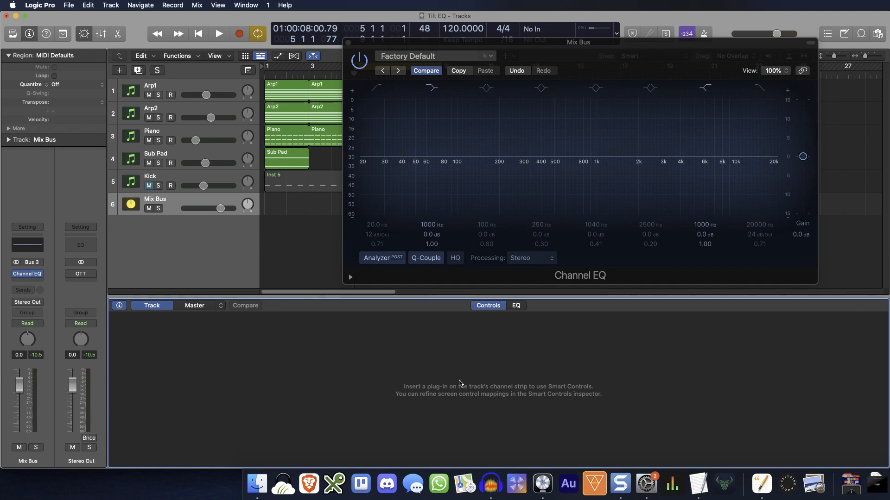
Insert a stereo Bitcrusher below the Channel EQ on the Mix Bus and bypass it
left_click(38, 281)
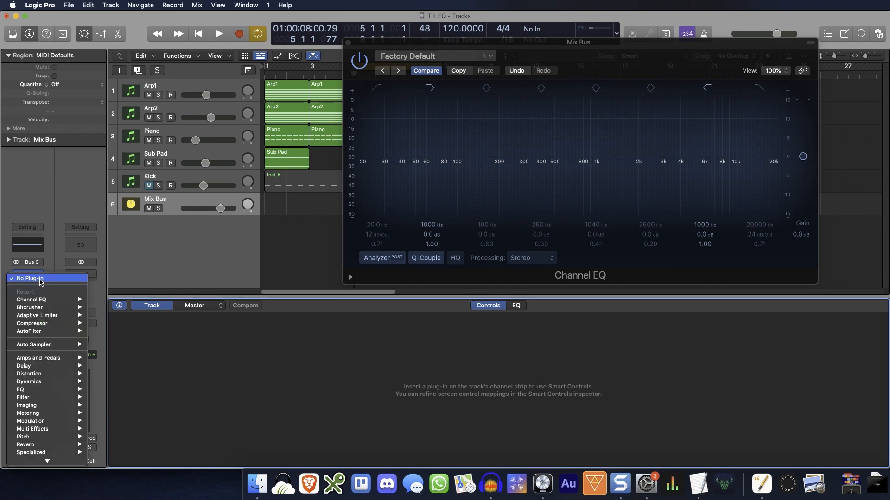
mouse_move(59, 312)
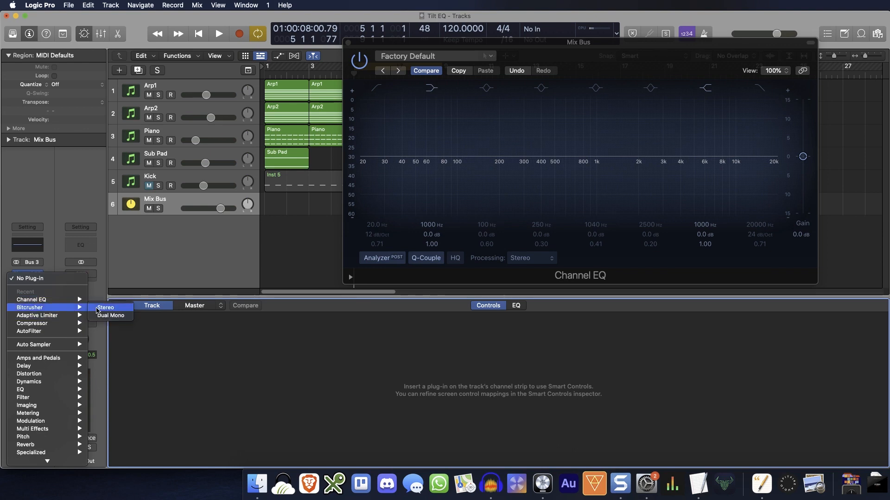
left_click(106, 310)
mouse_move(29, 277)
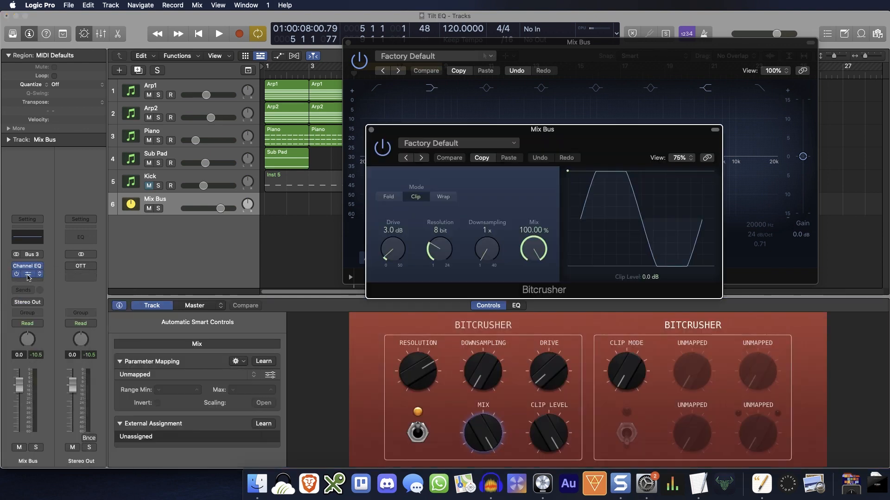
left_click(17, 275)
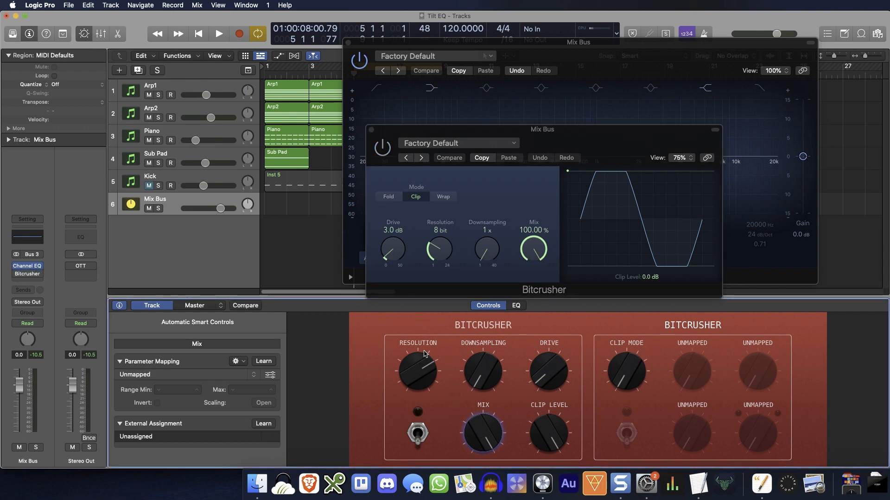
Inspect the parameter mappings of the Downsampling, Drive and Resolution Smart Controls, finishing with Resolution selected
left_click(420, 370)
left_click(509, 372)
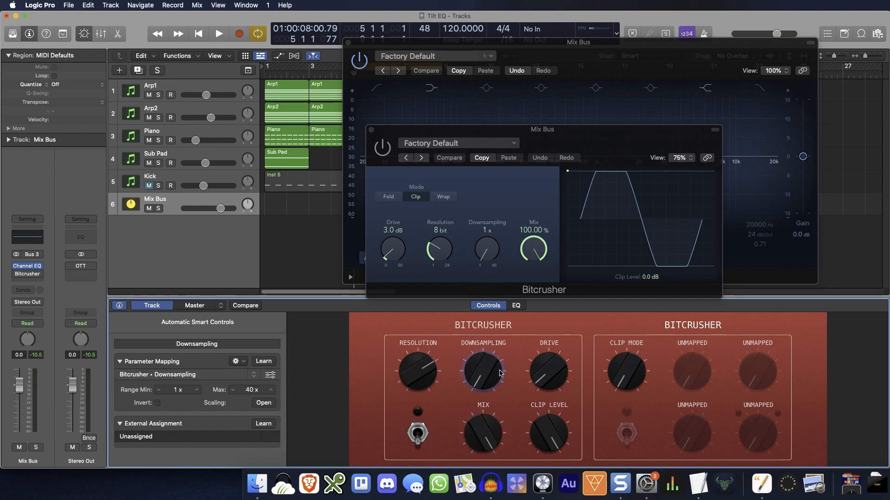
left_click(561, 370)
left_click(405, 374)
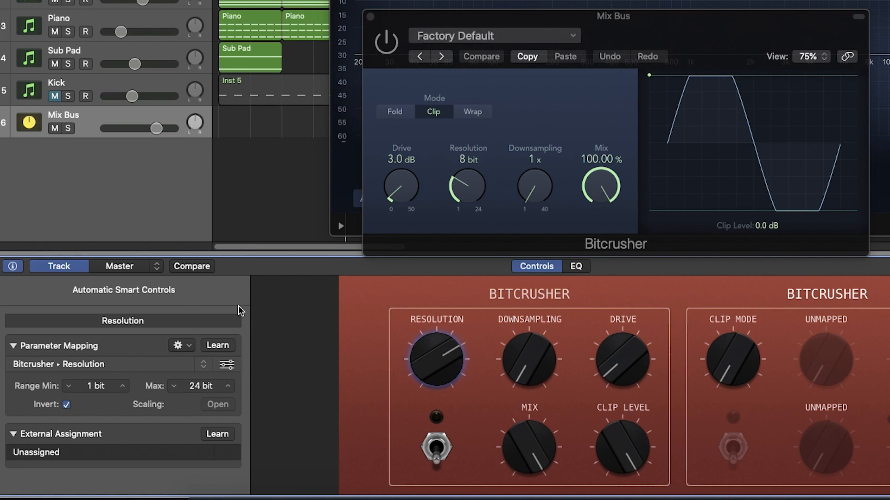
Delete all patch mappings from the Smart Controls and map the first knob to the Channel EQ's High Shelf Frequency
left_click(187, 351)
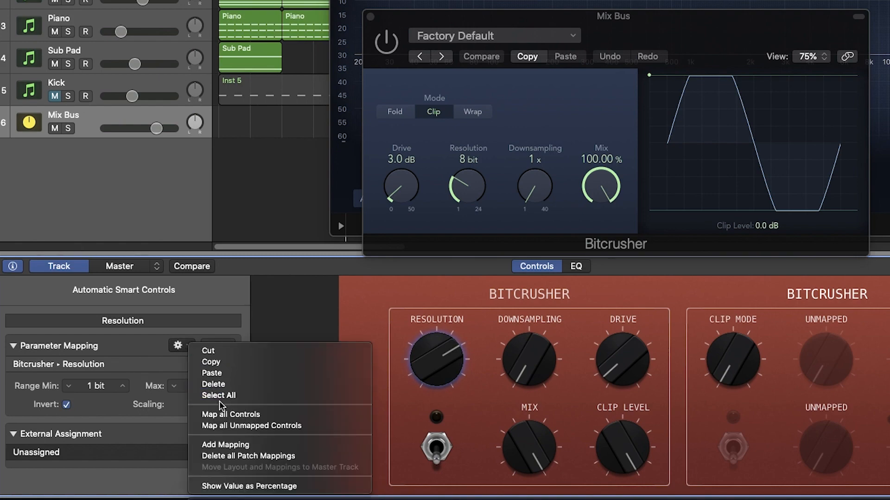
left_click(307, 459)
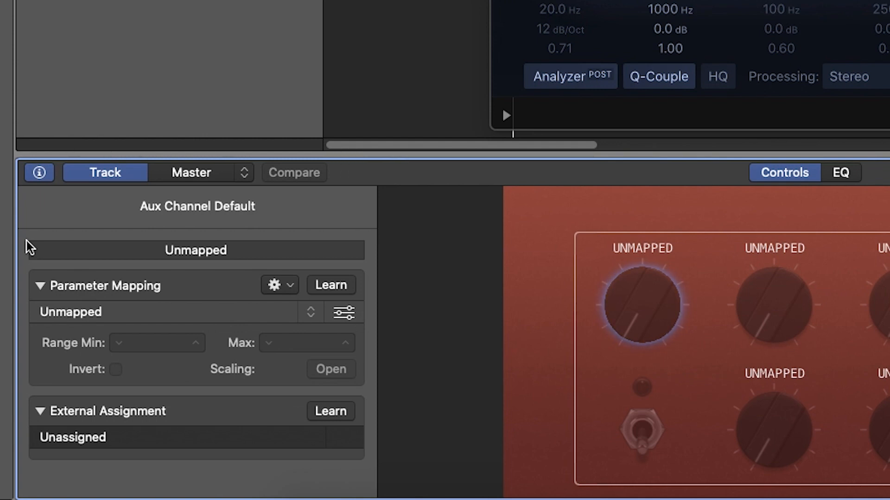
left_click(156, 315)
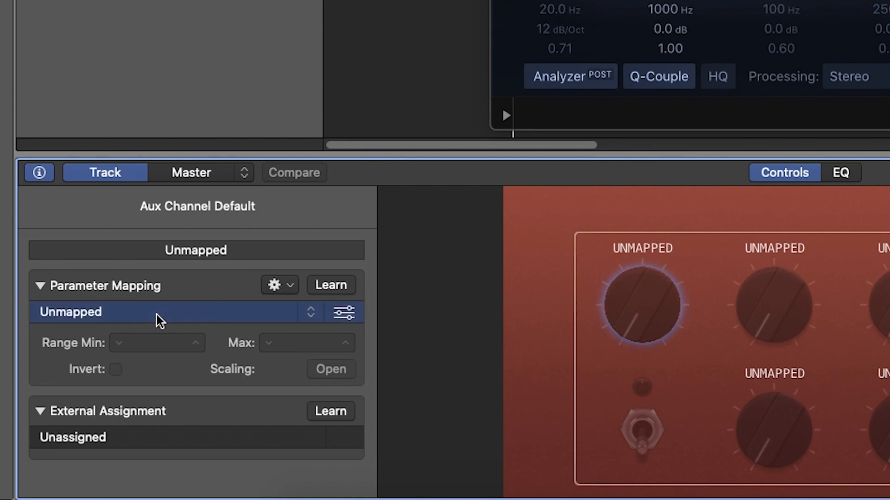
left_click(309, 317)
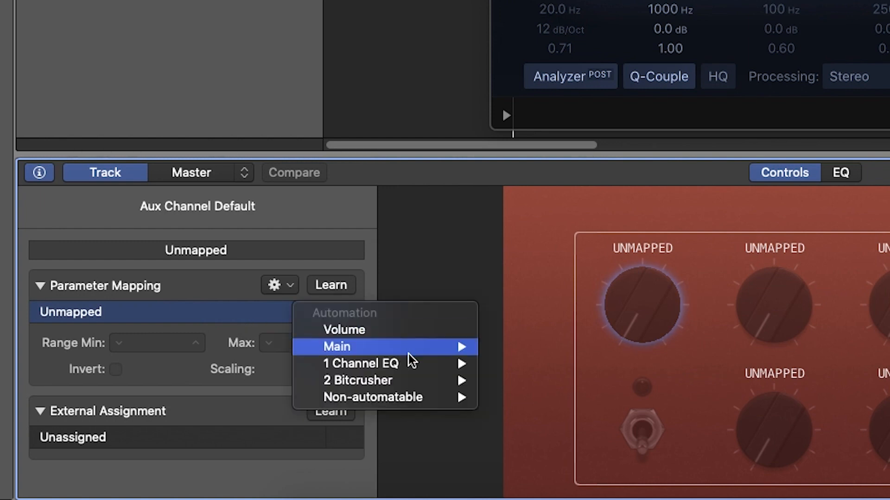
mouse_move(436, 364)
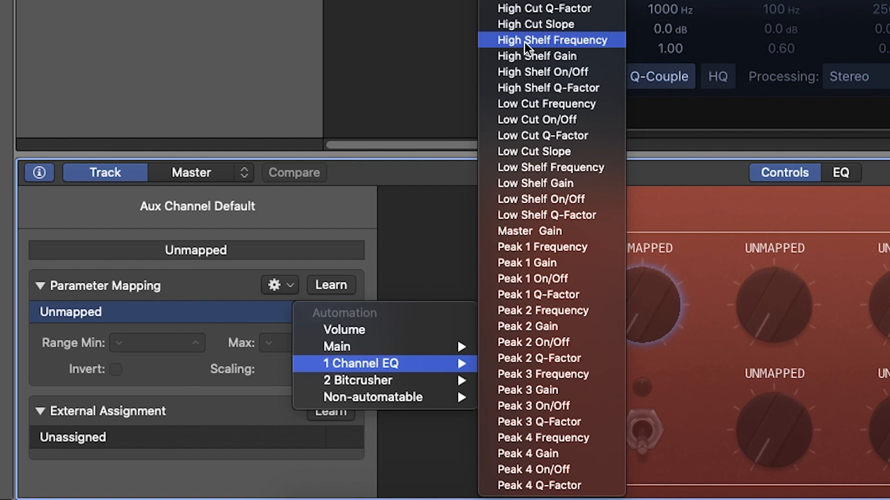
left_click(616, 40)
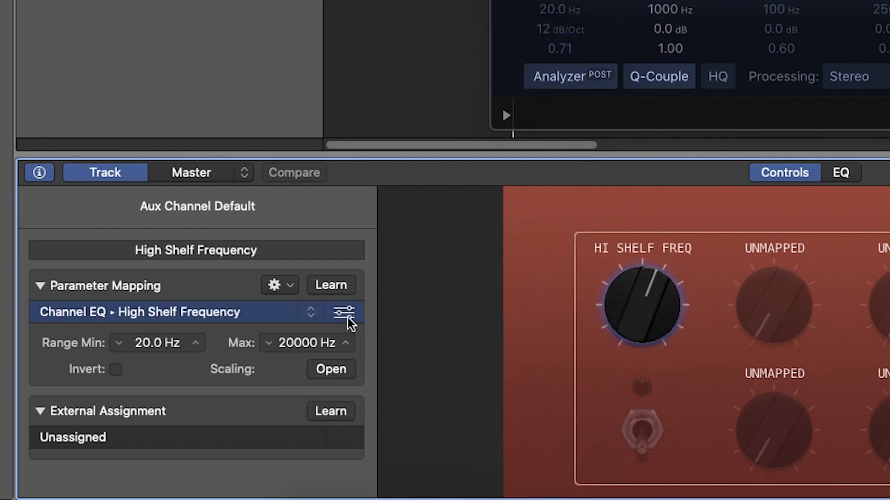
Add a Channel EQ Low Shelf Frequency mapping to the High Shelf Frequency knob and turn it to bring both shelves to 520 Hz
left_click(295, 288)
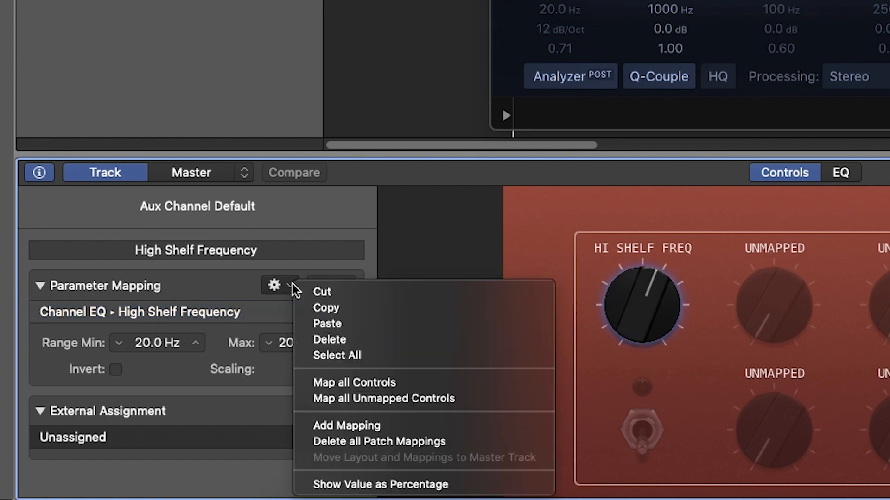
left_click(418, 426)
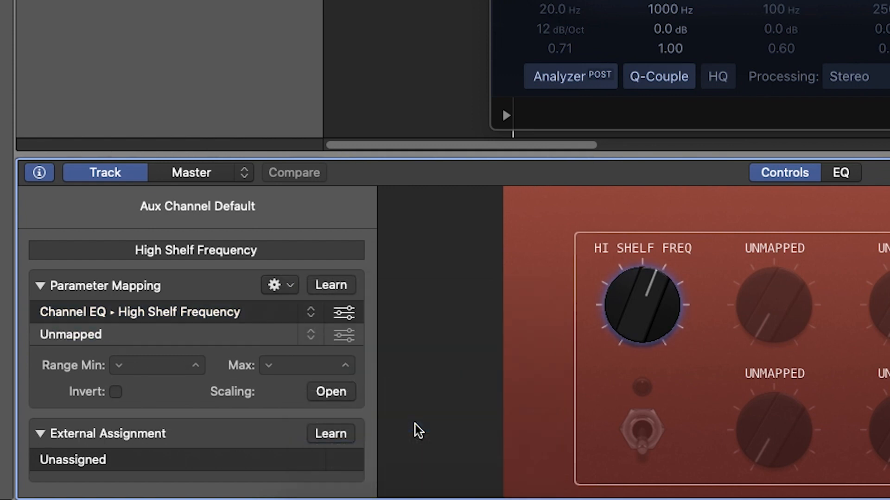
left_click(84, 335)
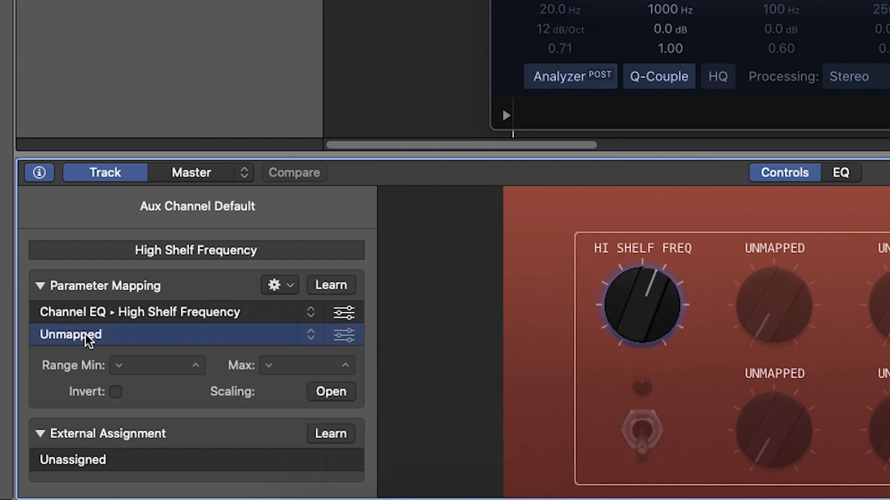
left_click(311, 335)
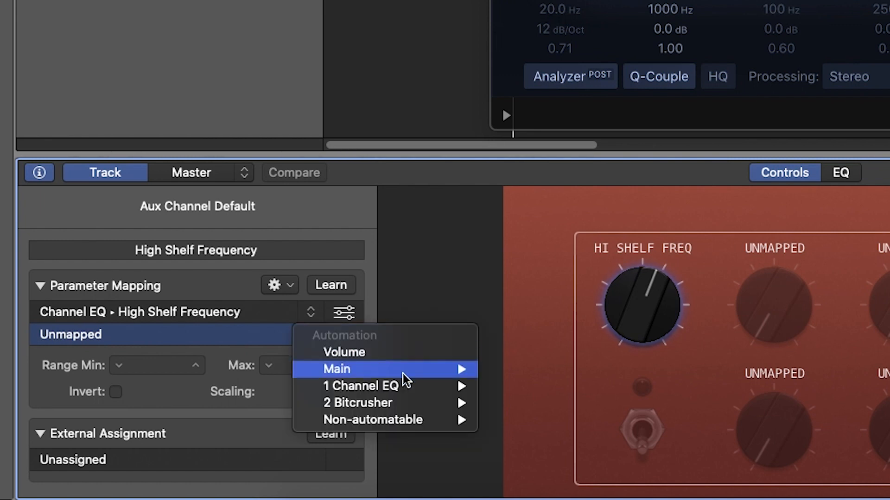
mouse_move(473, 392)
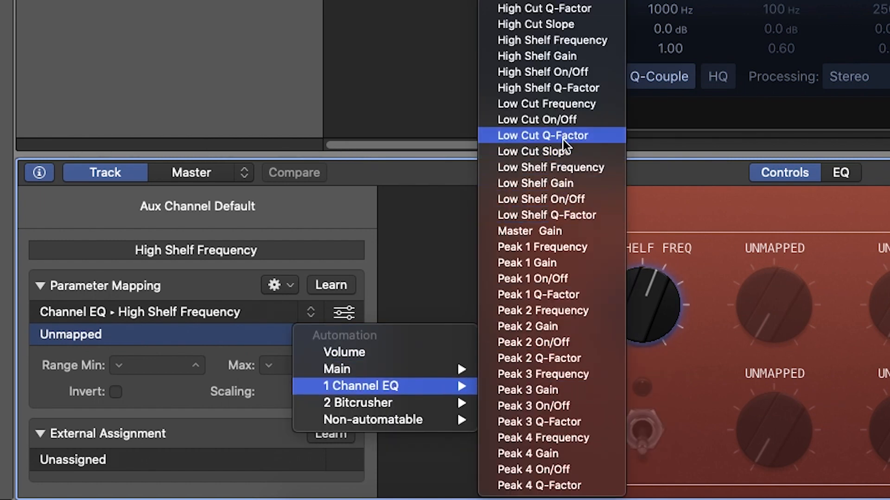
left_click(596, 170)
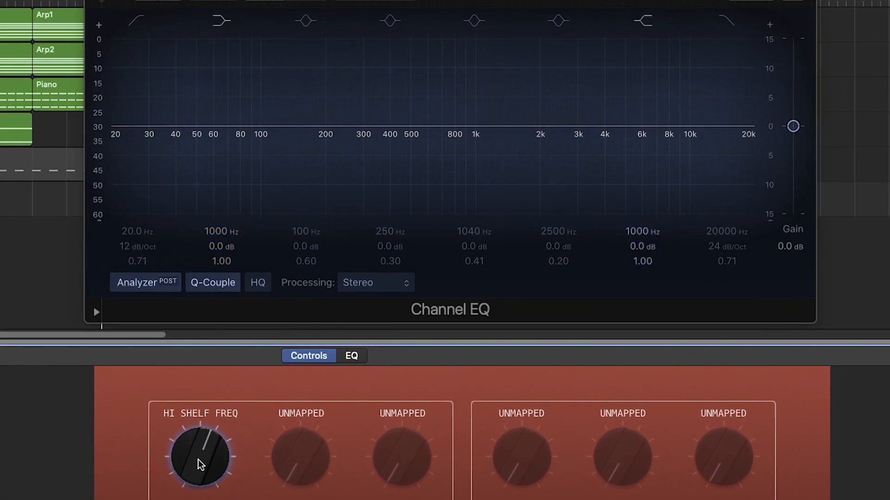
mouse_move(200, 465)
left_mouse_down()
mouse_move(197, 493)
mouse_move(200, 463)
mouse_move(198, 476)
left_mouse_up()
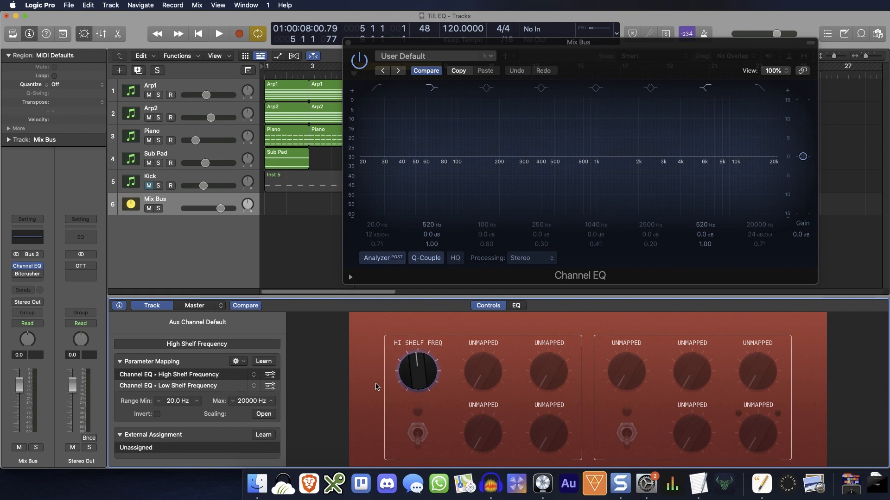
Map the second knob in the first row of the Smart Controls to the Channel EQ's High Shelf Gain
left_click(483, 377)
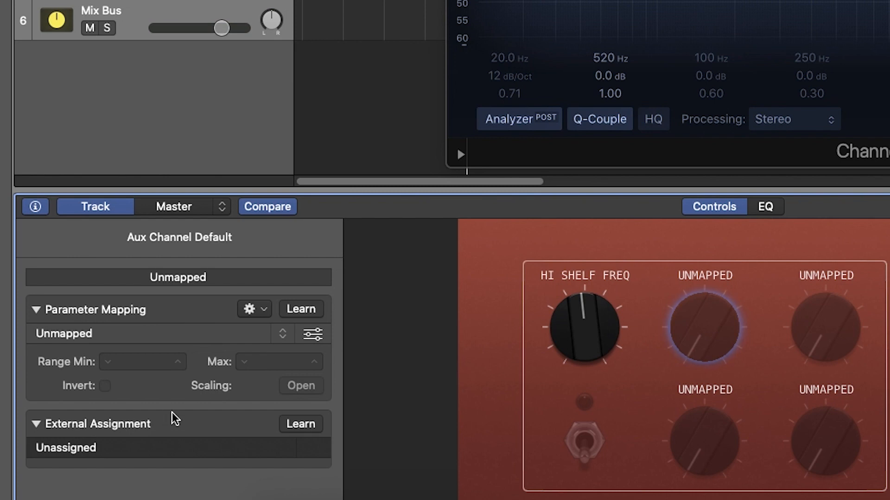
left_click(284, 337)
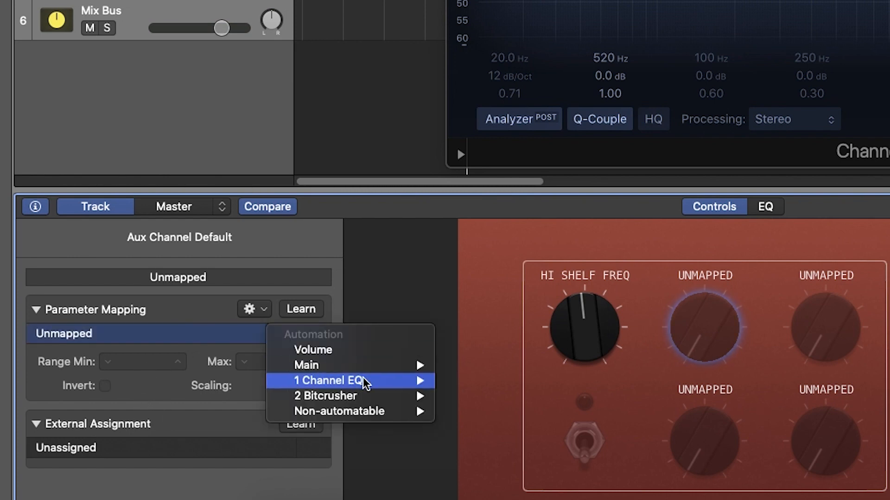
mouse_move(408, 380)
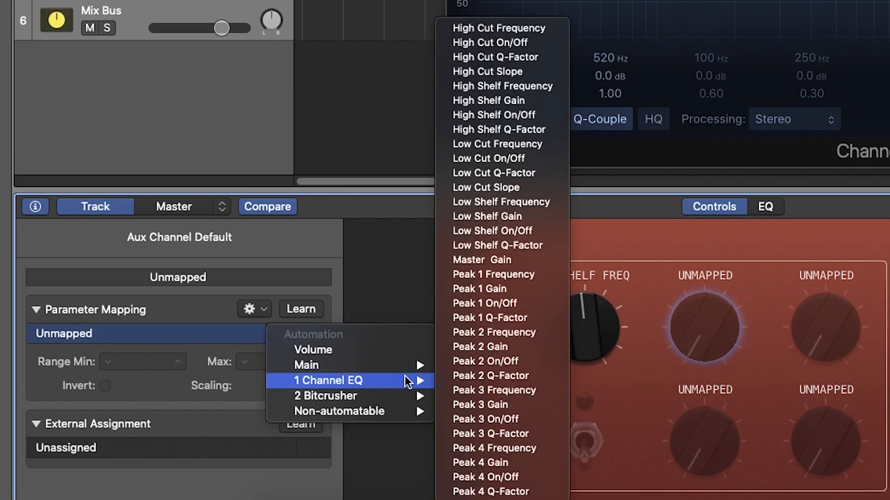
left_click(526, 101)
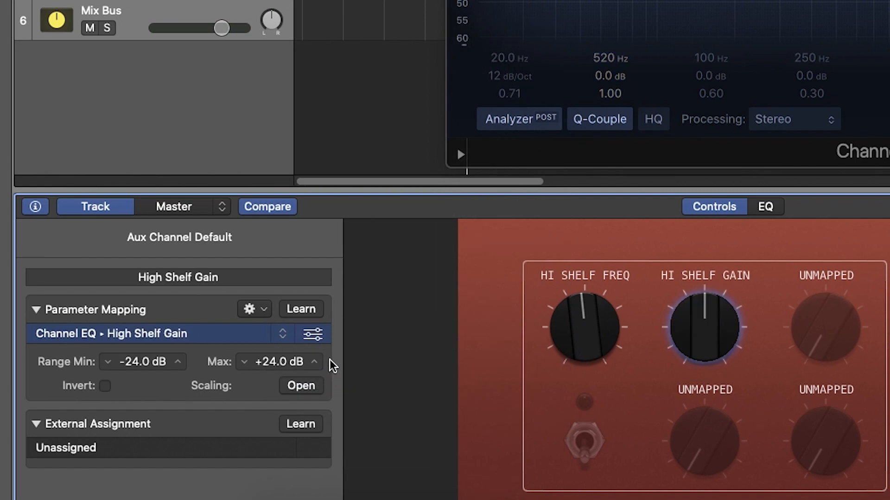
Add an inverted Low Shelf Gain mapping to the High Shelf Gain knob and turn it to tilt the shelves to -2.9 dB low and +2.8 dB high
left_click(264, 314)
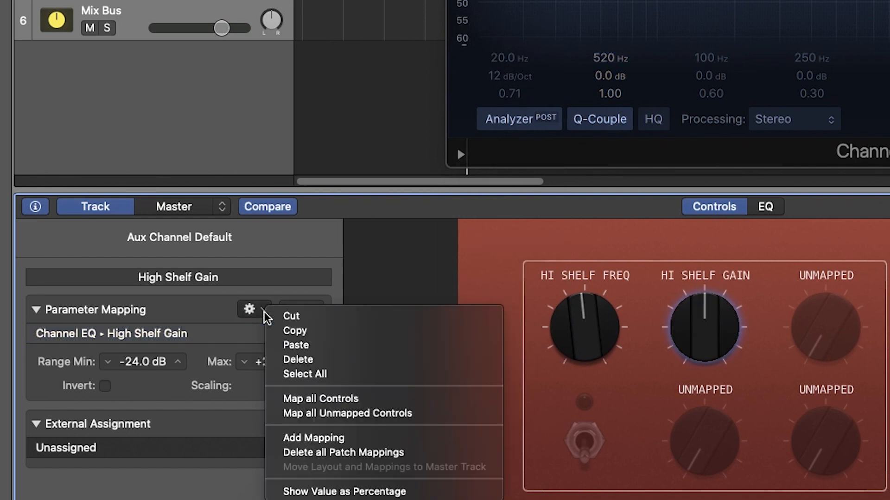
left_click(334, 437)
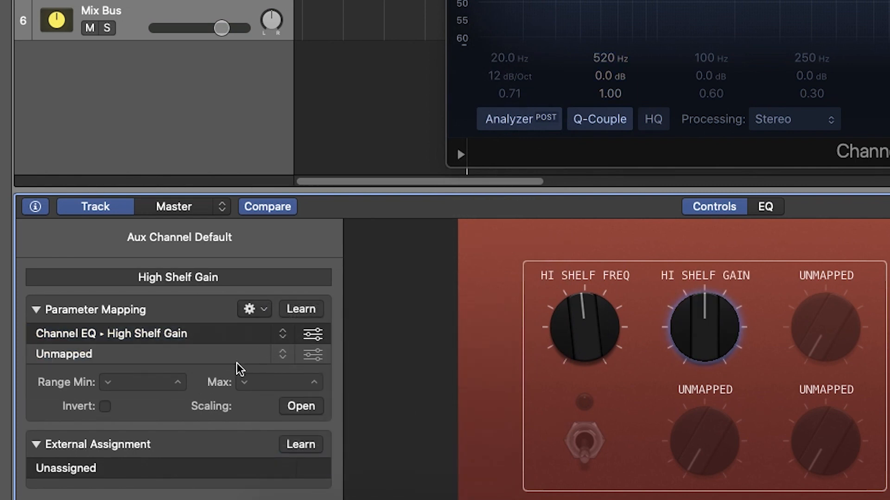
left_click(277, 362)
left_click(288, 354)
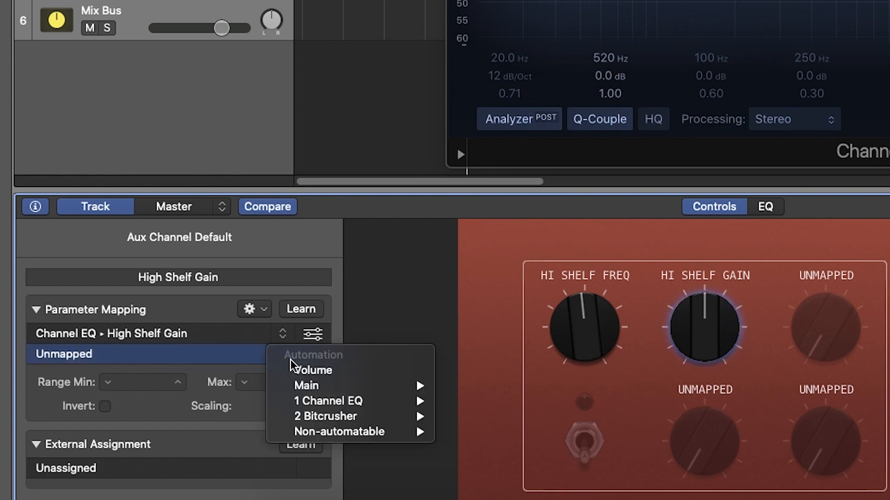
mouse_move(386, 403)
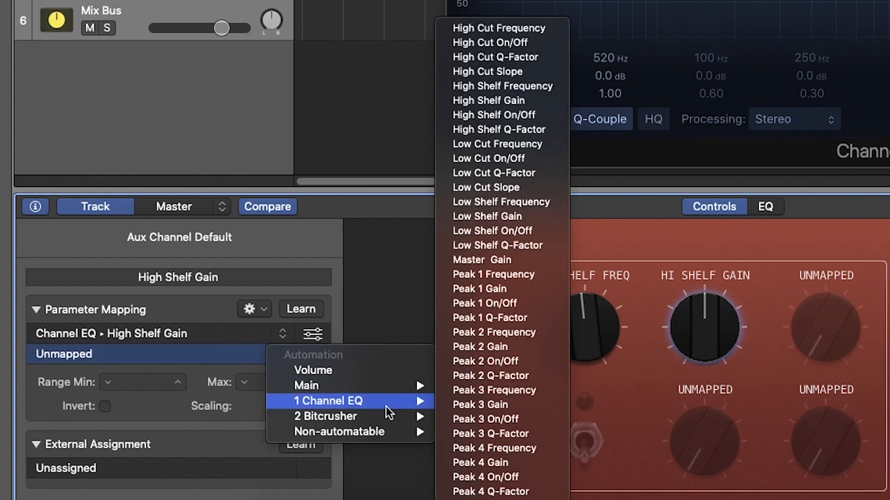
left_click(536, 216)
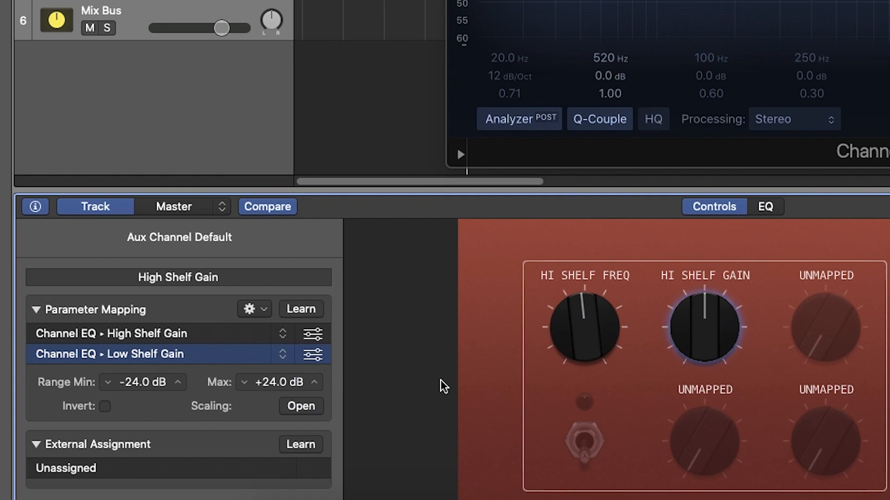
left_click(105, 407)
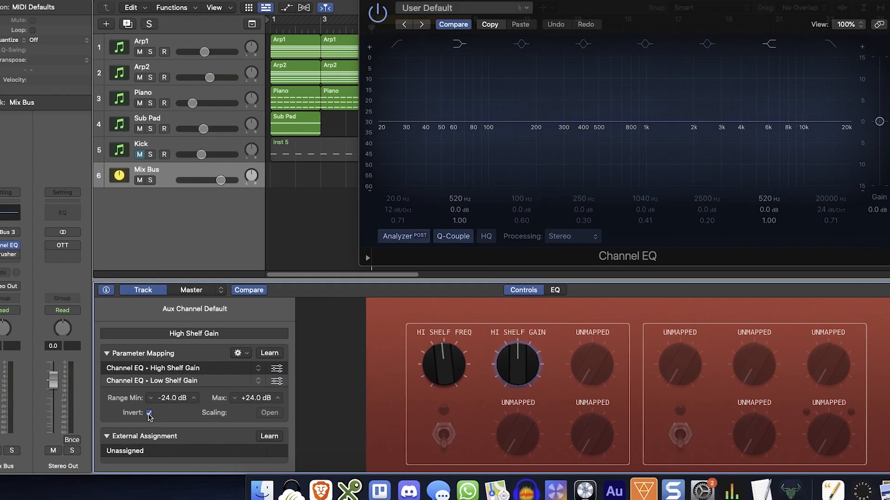
left_click_drag(704, 346, 704, 340)
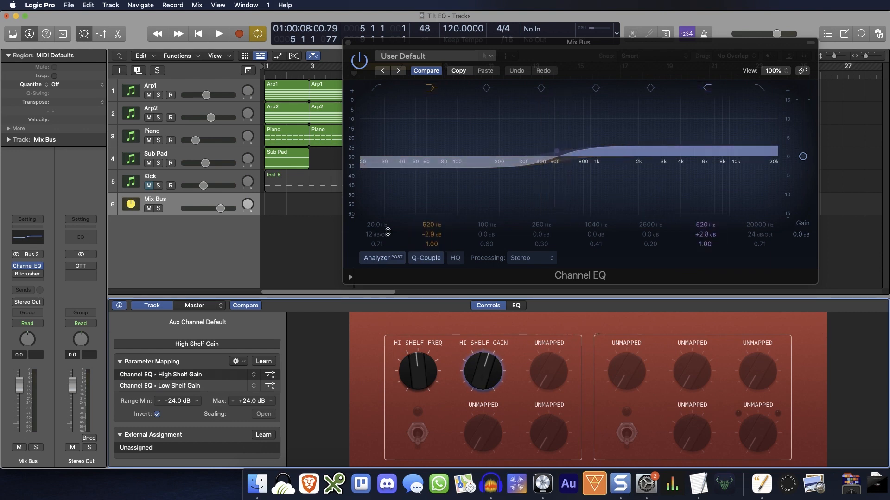
Map the third knob in the first row of the Smart Controls to the Channel EQ's High Shelf Q-Factor
left_click(552, 379)
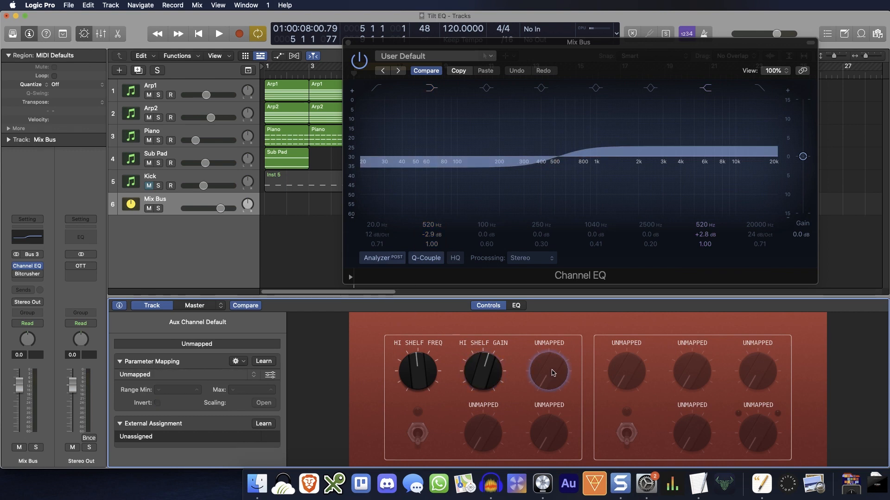
left_click(253, 377)
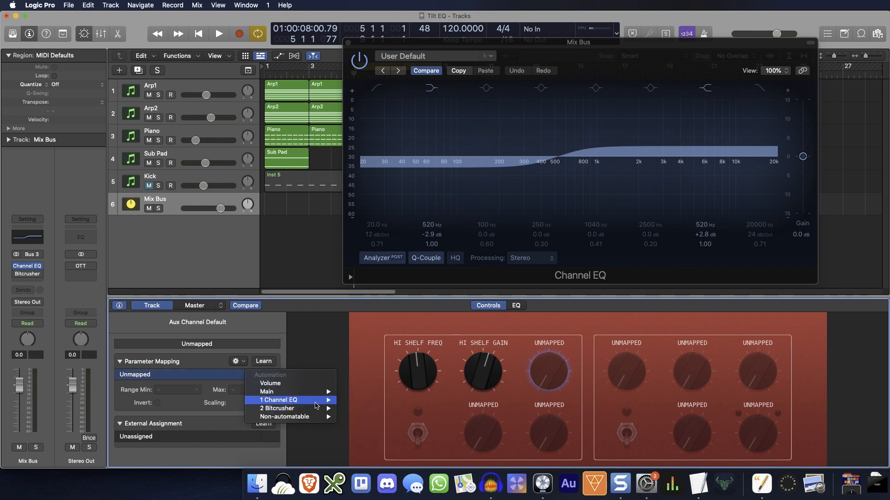
mouse_move(317, 403)
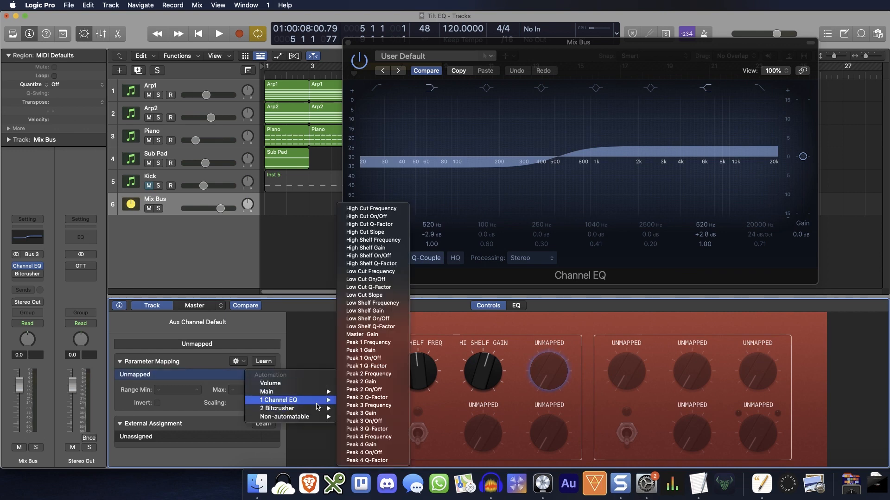
left_click(379, 263)
Add a Channel EQ Low Shelf Q-Factor mapping to the High Shelf Q knob and turn it to set both shelves' Q to 0.19
left_click(235, 363)
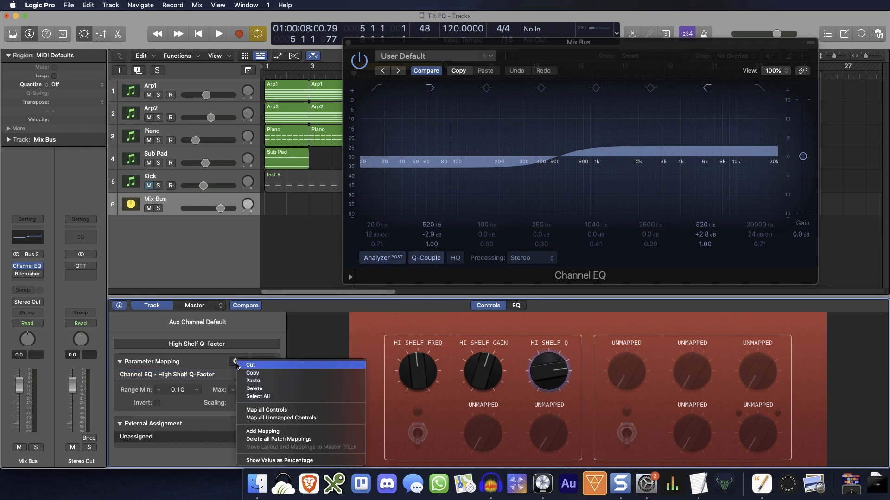
left_click(280, 432)
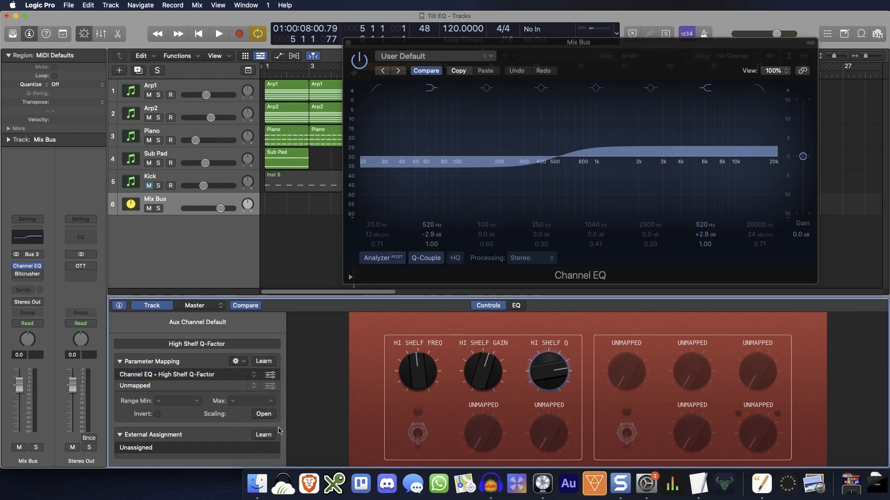
left_click(247, 390)
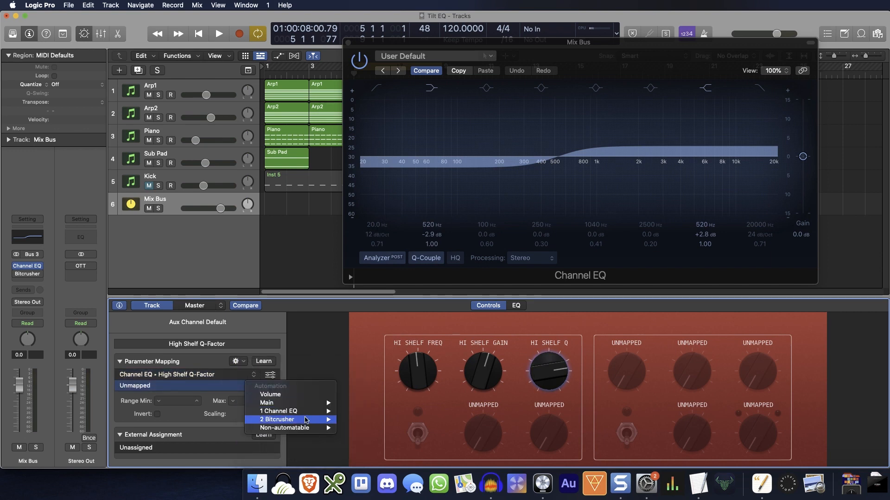
mouse_move(319, 410)
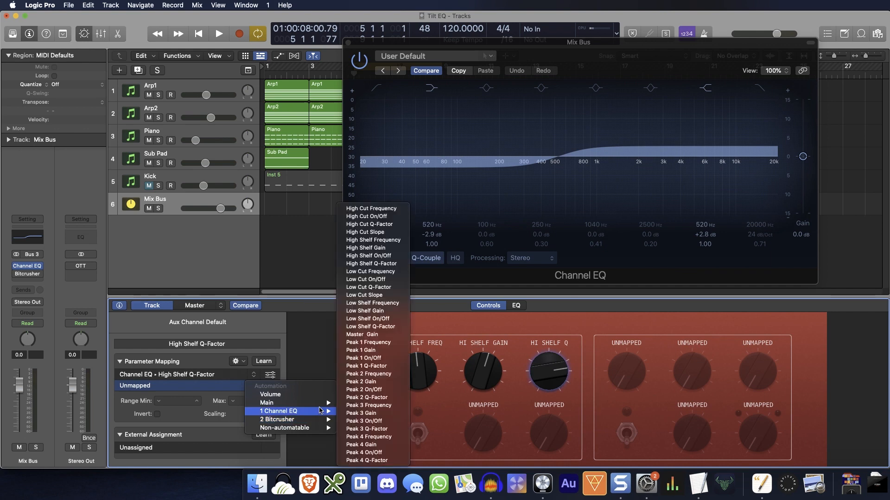
left_click(388, 330)
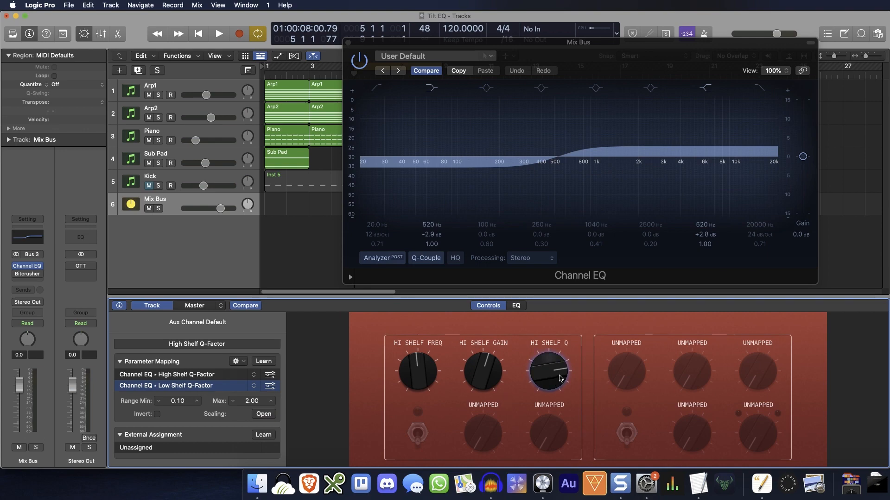
left_click_drag(549, 374, 546, 415)
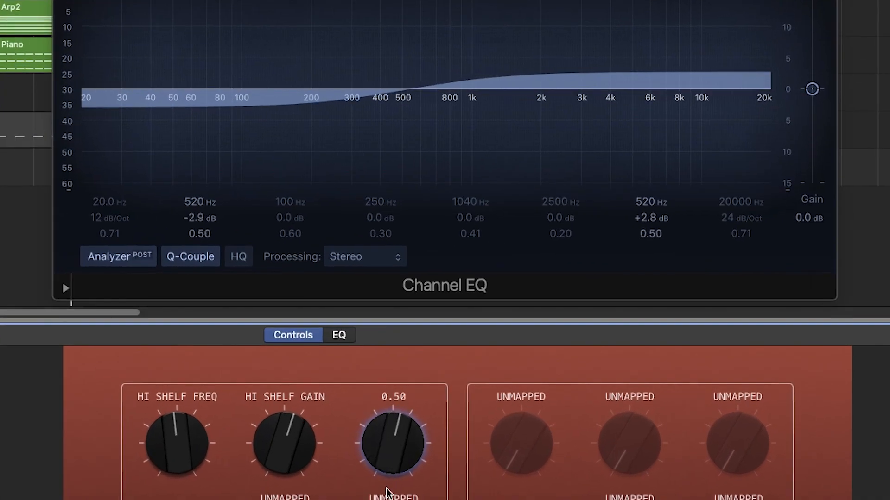
left_click_drag(393, 442, 393, 450)
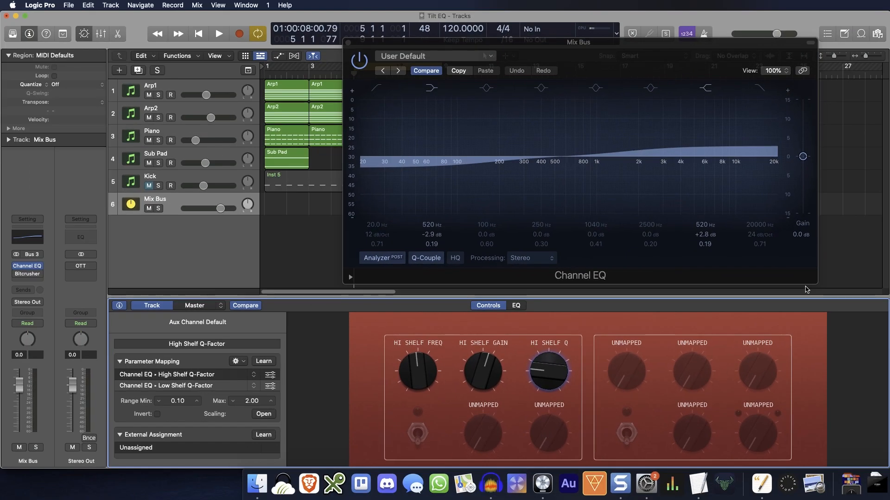
Show the mixer and move the Channel EQ window clear of the Mix Bus channel strip
key("x")
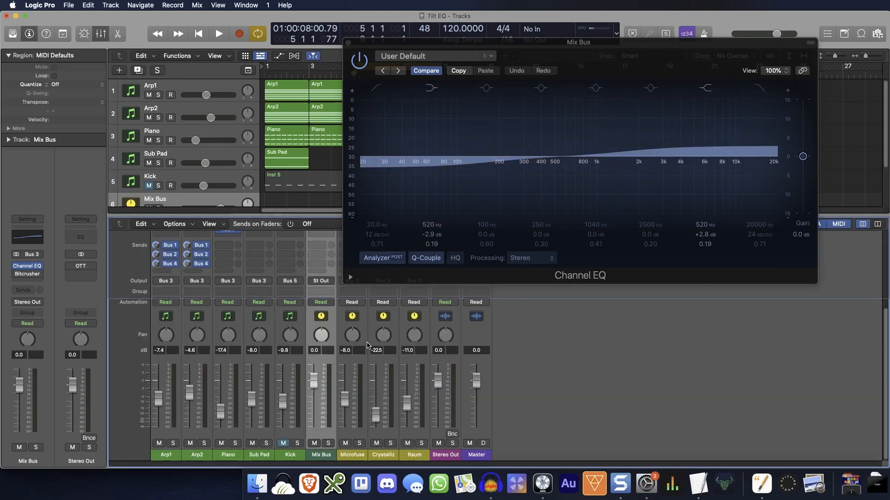
left_click(608, 60)
left_click_drag(607, 60, 704, 109)
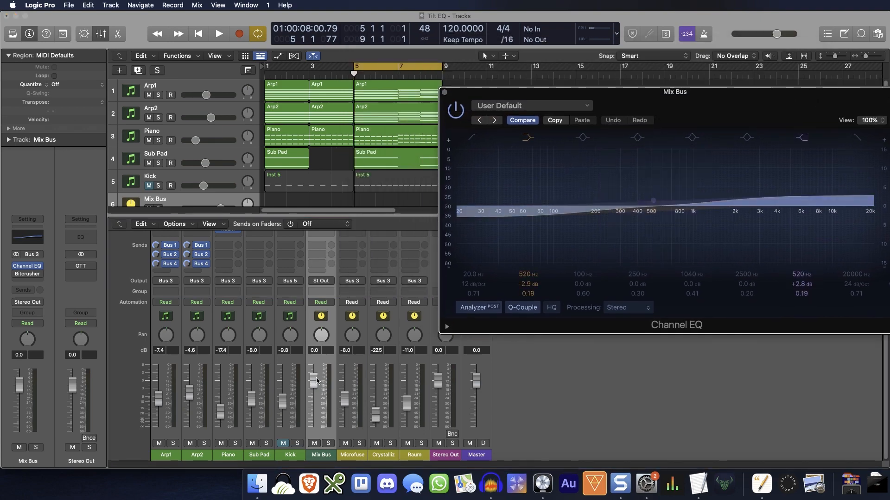
Examine the Mix Bus channel strip's setting commands, including the option to save the channel strip setting
scroll(327, 304, "up", 5)
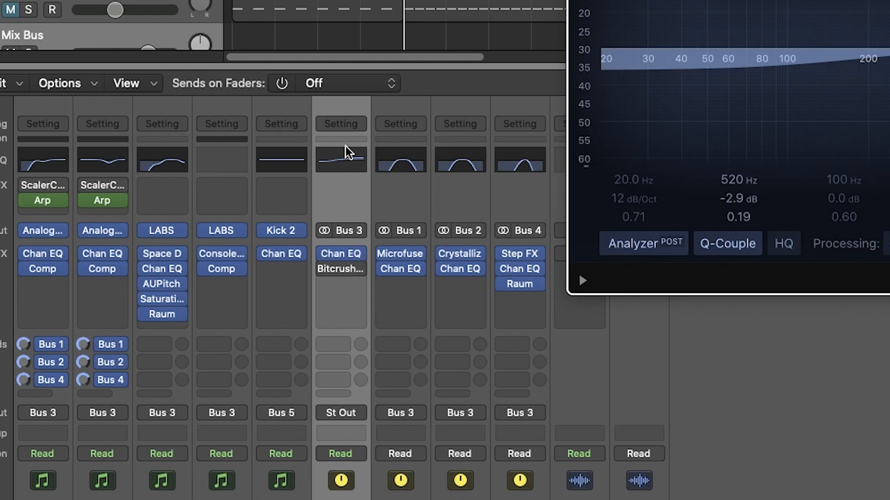
left_click(350, 126)
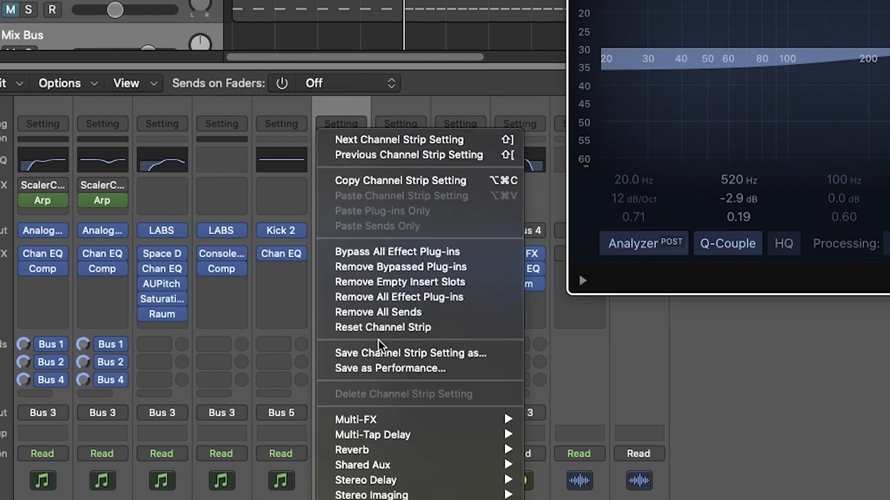
left_click(342, 125)
left_click(341, 125)
left_click(720, 411)
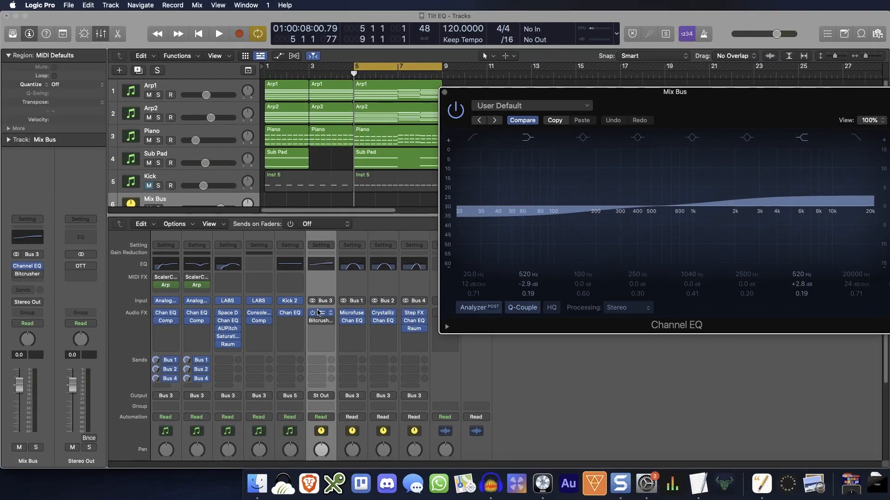
Bring back the Smart Controls, turn the High Shelf Gain knob to about +0.1 dB and start playback
key("b")
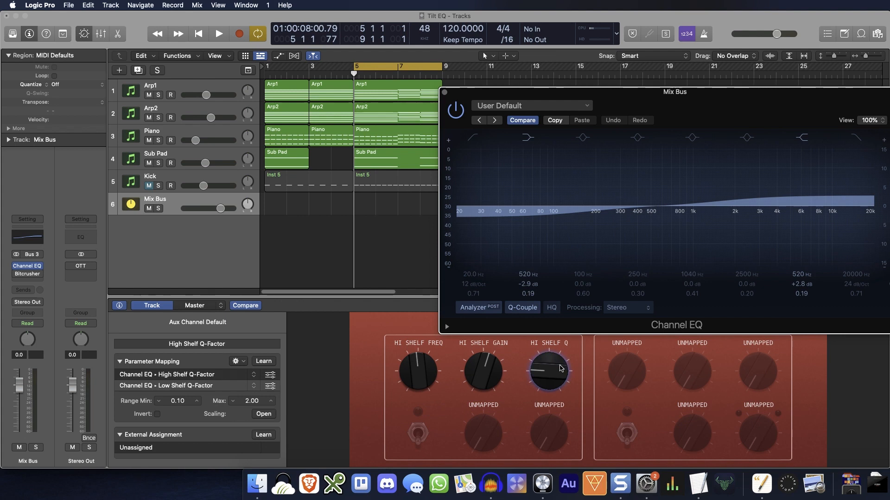
left_click_drag(485, 373, 489, 381)
key("space")
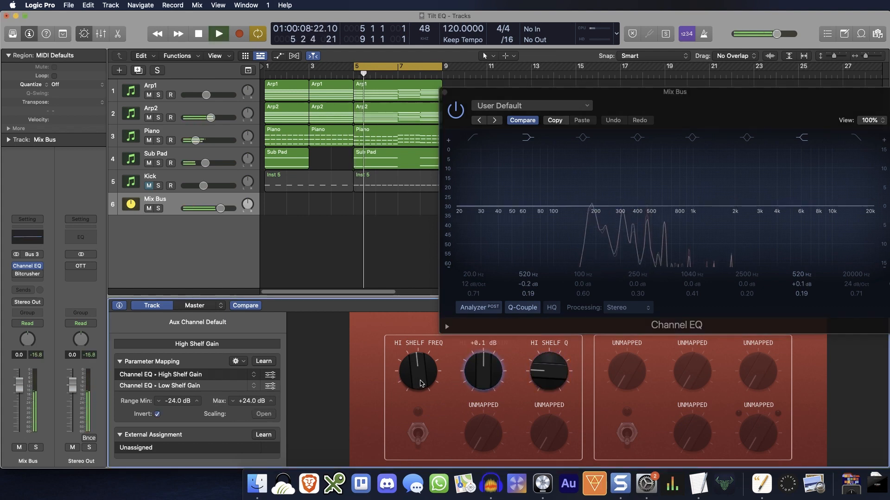
Turn the Smart Controls during playback to a shelf frequency of 1340 Hz, a gain of +3.0 dB and a Q of 0.75
left_click(421, 376)
left_click_drag(420, 373, 419, 365)
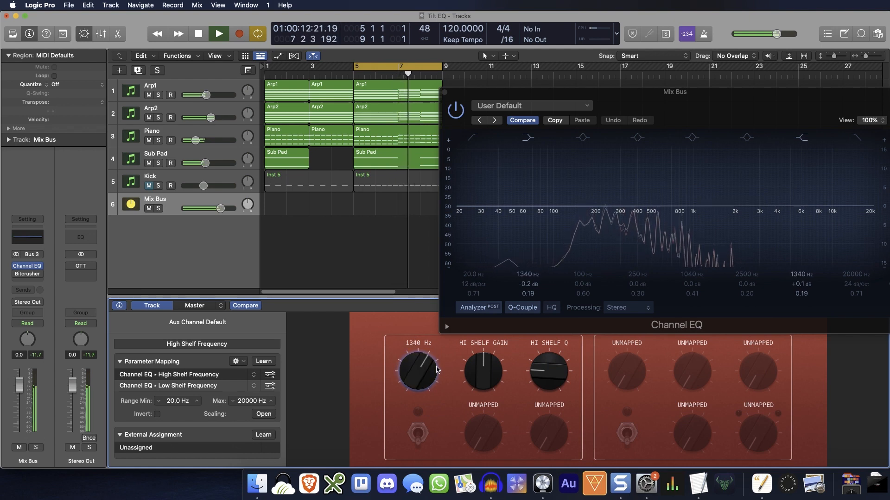
left_click(486, 380)
mouse_move(487, 380)
left_mouse_down()
mouse_move(488, 364)
mouse_move(482, 375)
left_mouse_up()
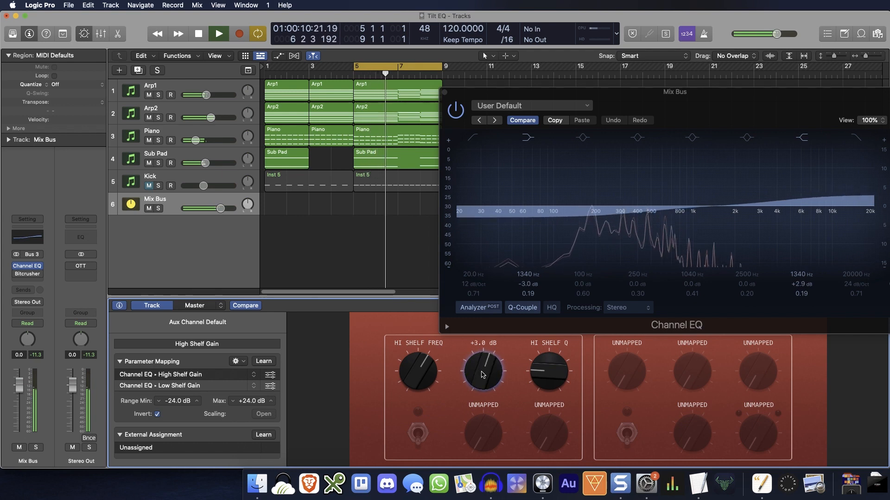
left_click_drag(545, 374, 552, 319)
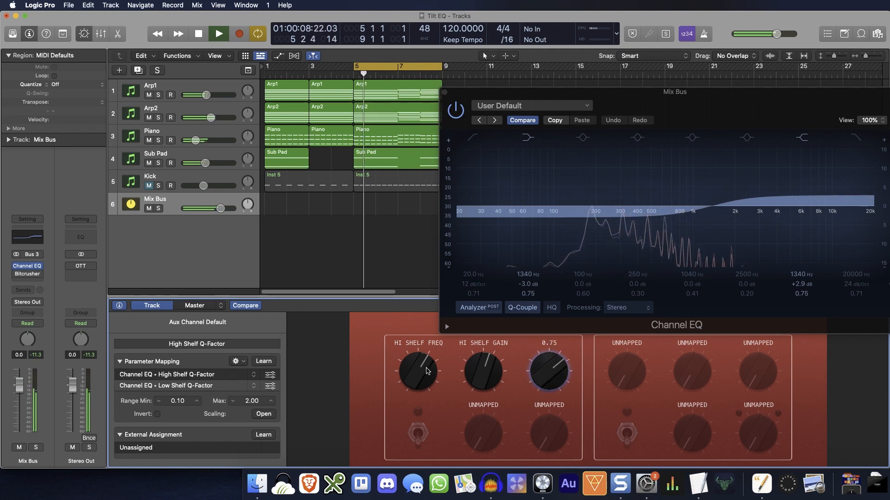
Adjust the tilt with the Smart Controls to a shelf frequency of 474 Hz, a gain of +4.3 dB and a Q of 0.14
left_click_drag(426, 371, 422, 387)
left_click_drag(484, 375, 483, 365)
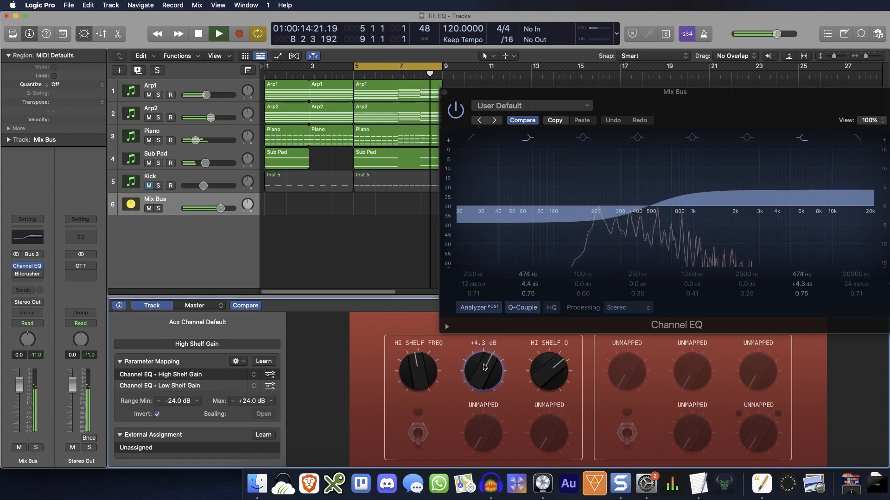
left_click_drag(540, 372, 545, 433)
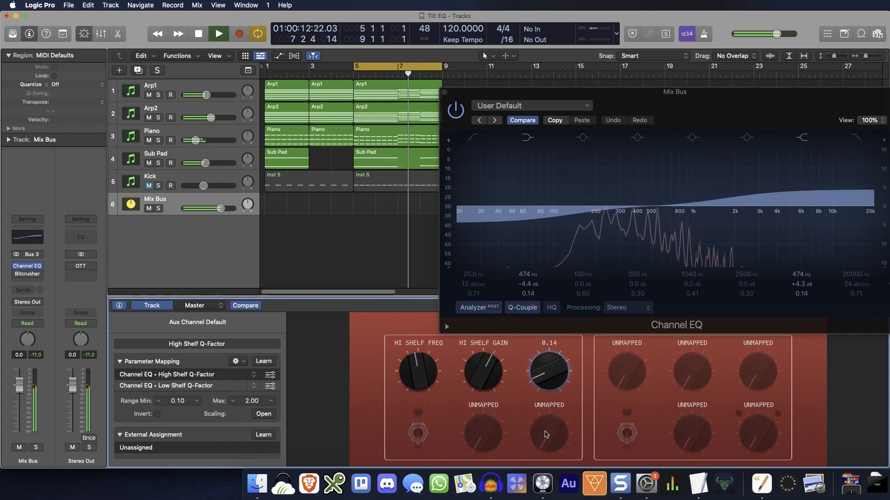
Set the High Shelf Gain knob to +2.0 dB and the frequency to 810 Hz, and compare the mix with Channel EQ bypassed and active
left_click(486, 378)
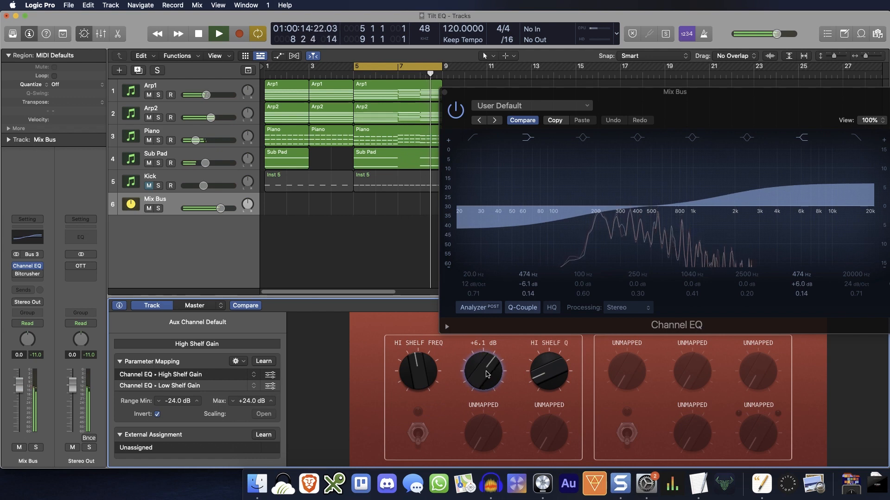
left_click_drag(486, 378, 485, 384)
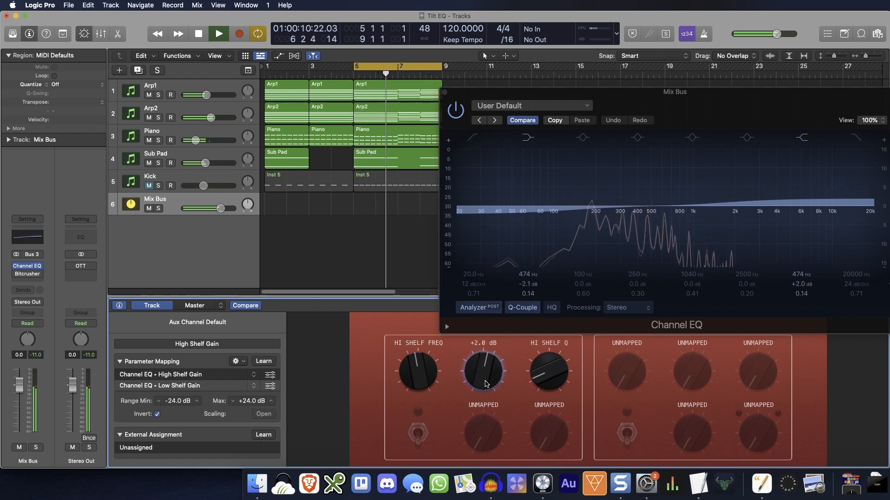
left_click_drag(416, 379, 422, 375)
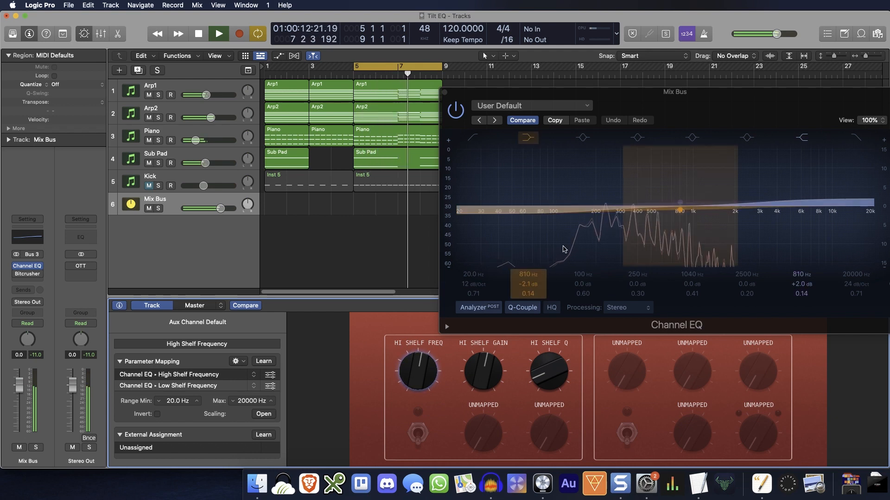
left_click(458, 113)
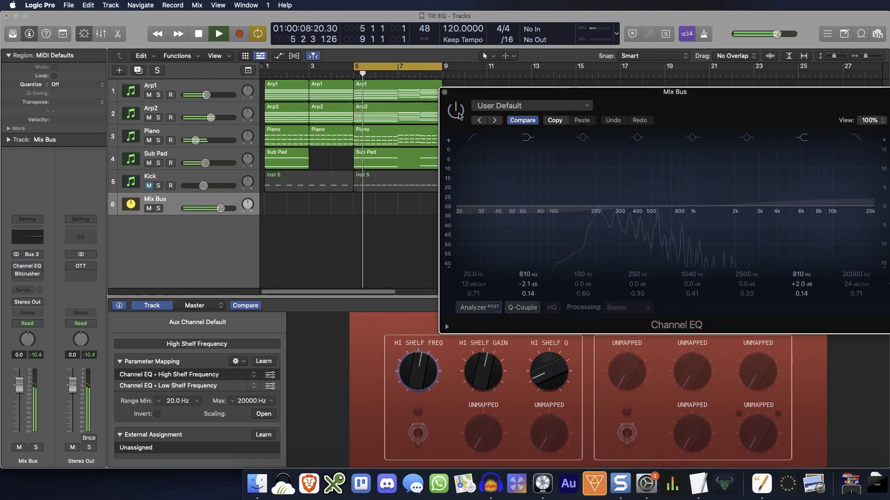
left_click(458, 113)
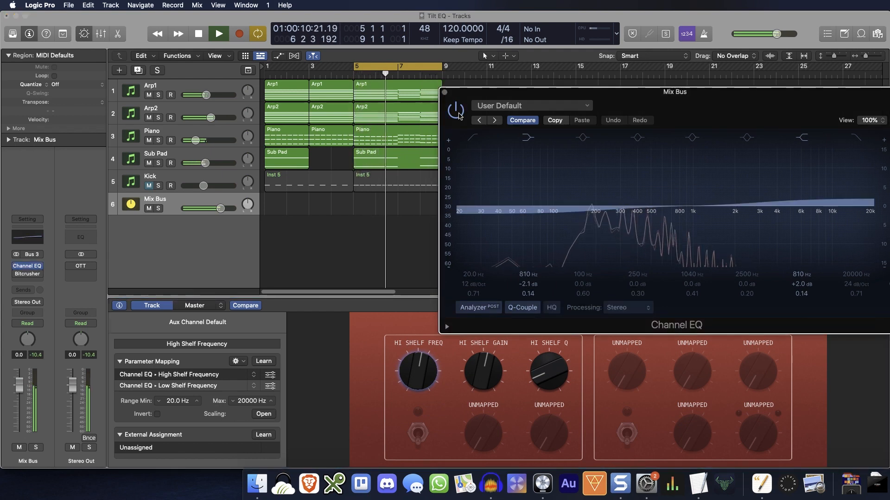